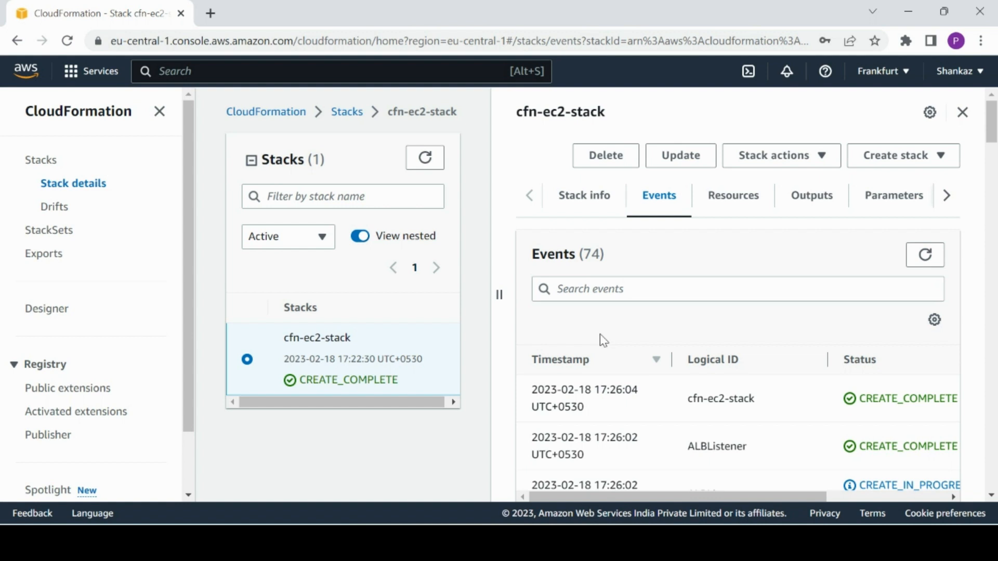
- Check the outputs of cfn-ec2-stack, and open the testrds template from Downloads in Notepad to view its beginning
left_click(813, 205)
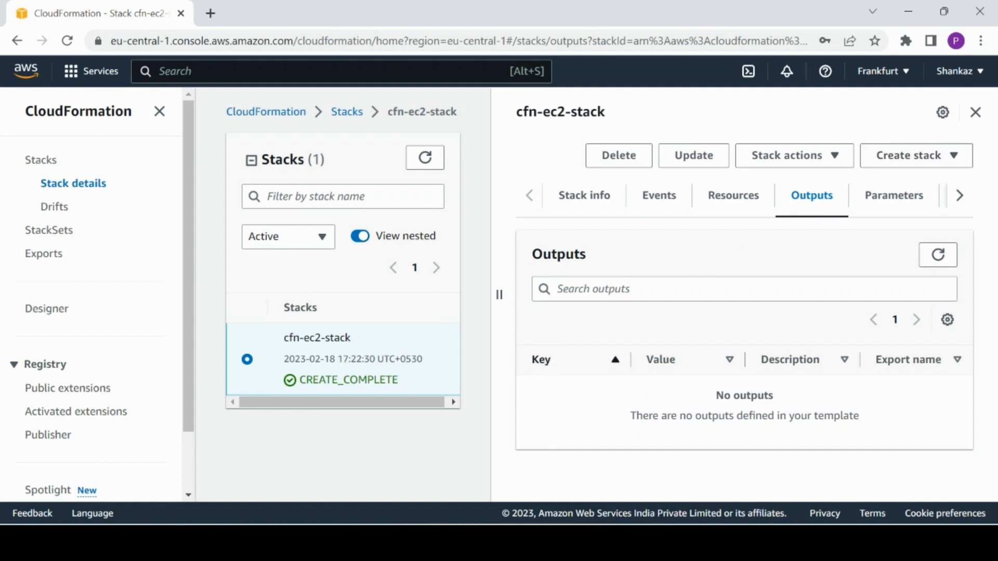
left_click(499, 543)
double_click(194, 170)
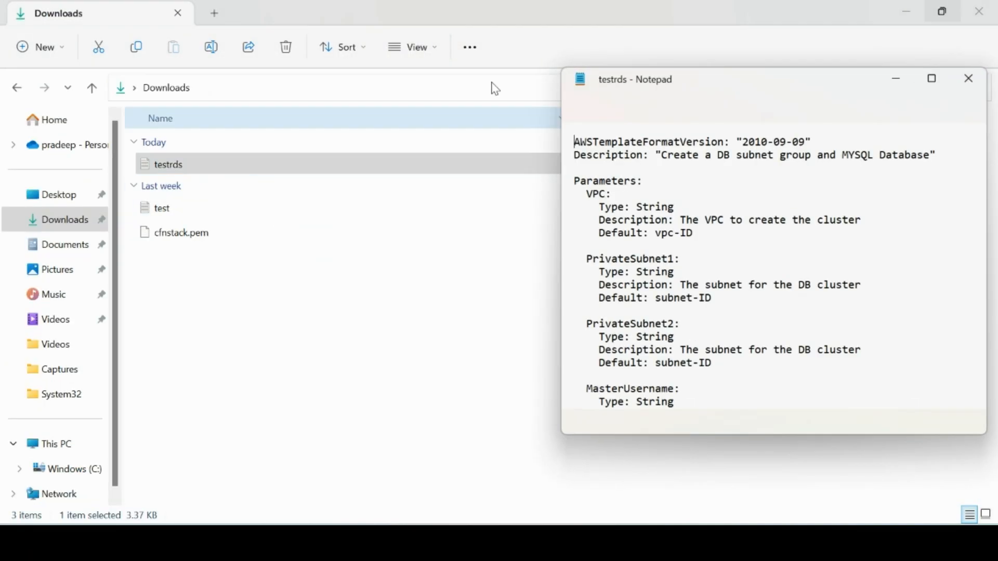
double_click(746, 89)
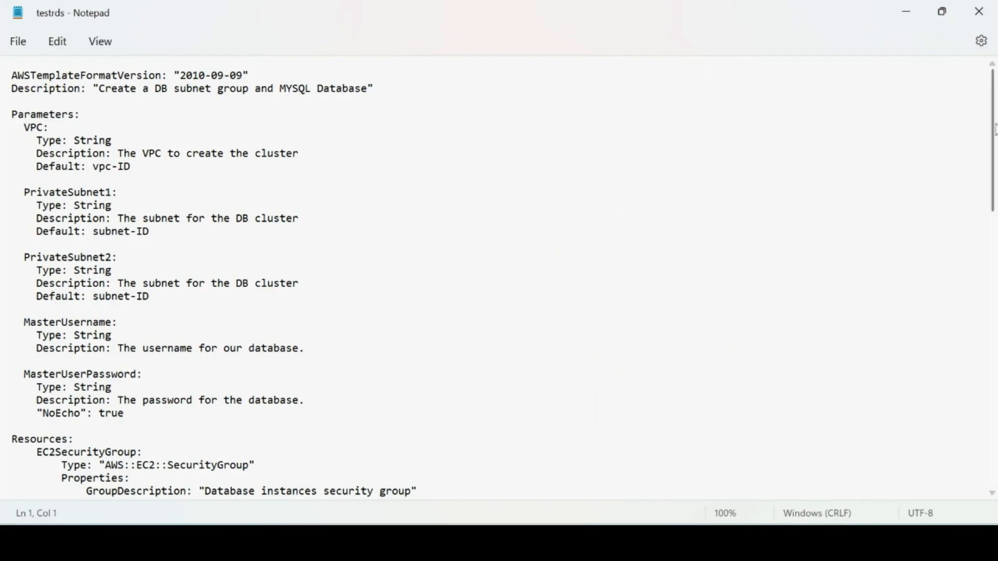
left_click_drag(996, 127, 994, 143)
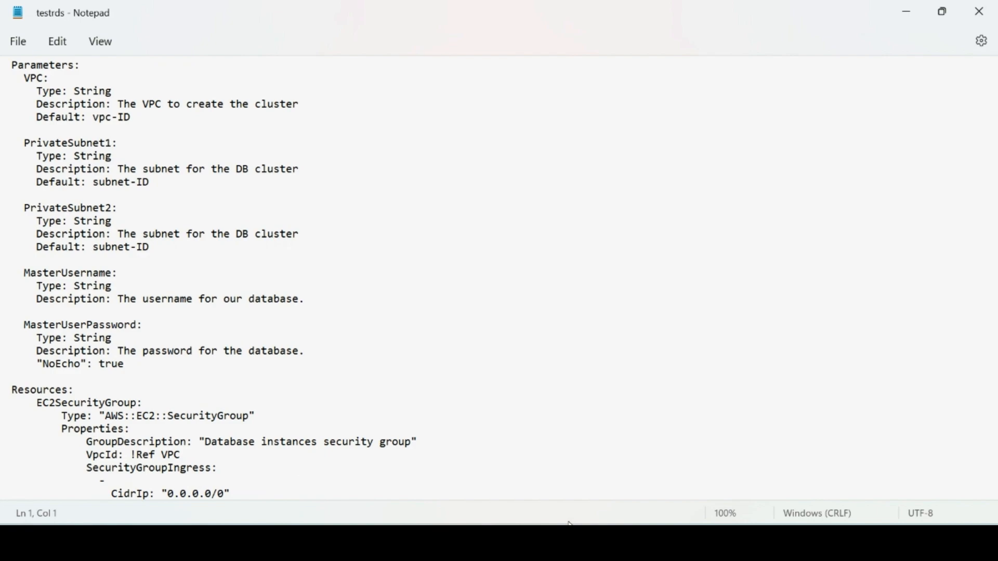
- Switch back to the CloudFormation console in Chrome and view the events of cfn-ec2-stack
left_click(541, 544)
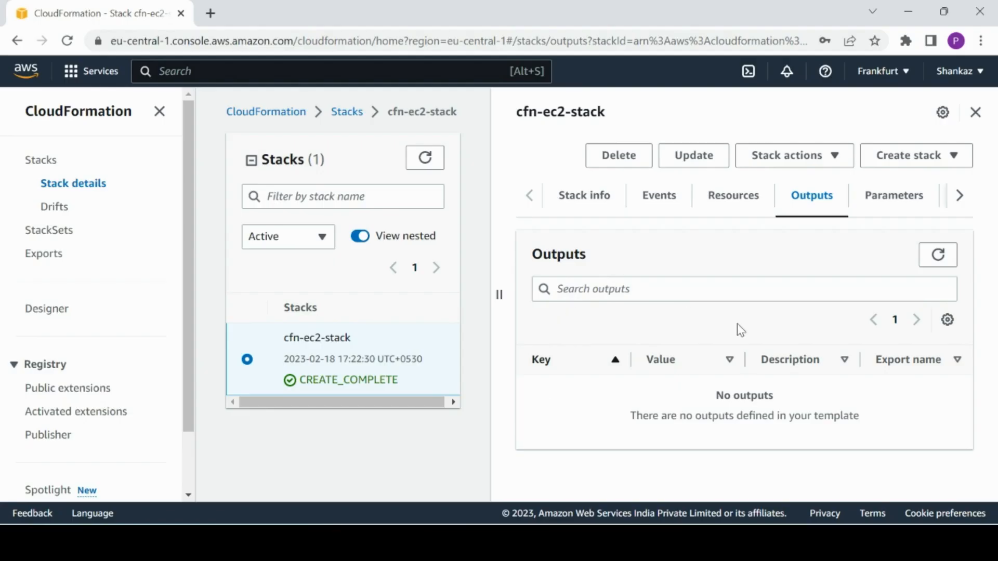
left_click(663, 202)
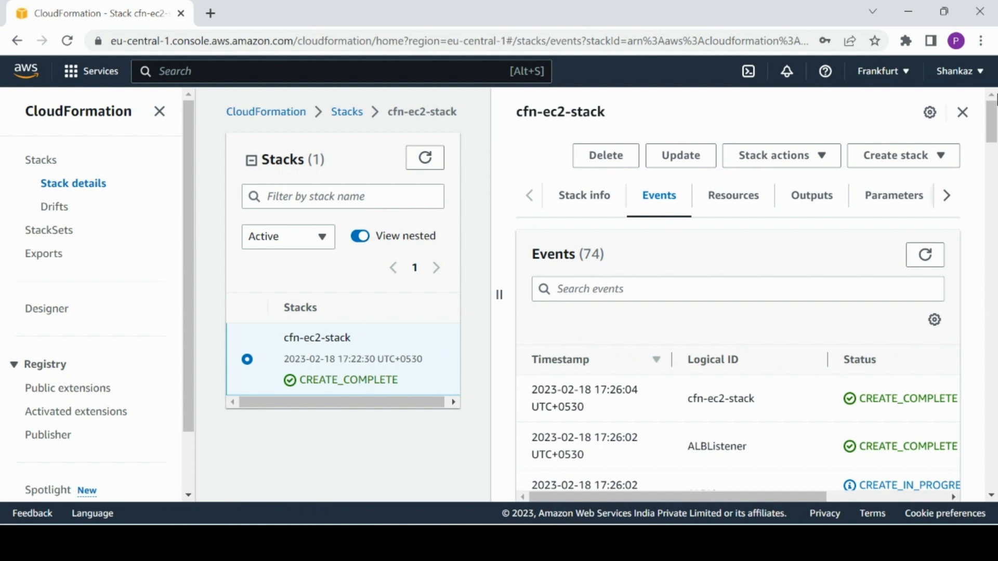
mouse_move(992, 120)
left_mouse_down()
mouse_move(995, 260)
mouse_move(995, 104)
left_mouse_up()
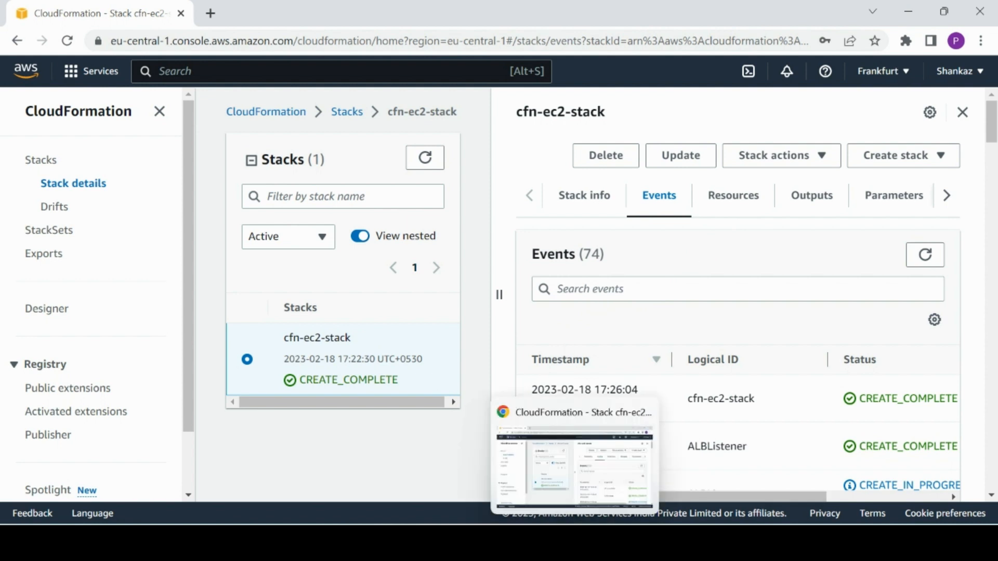
- Return to testrds in Notepad and highlight its parameter definitions from VPC through MasterUserPassword
mouse_move(609, 543)
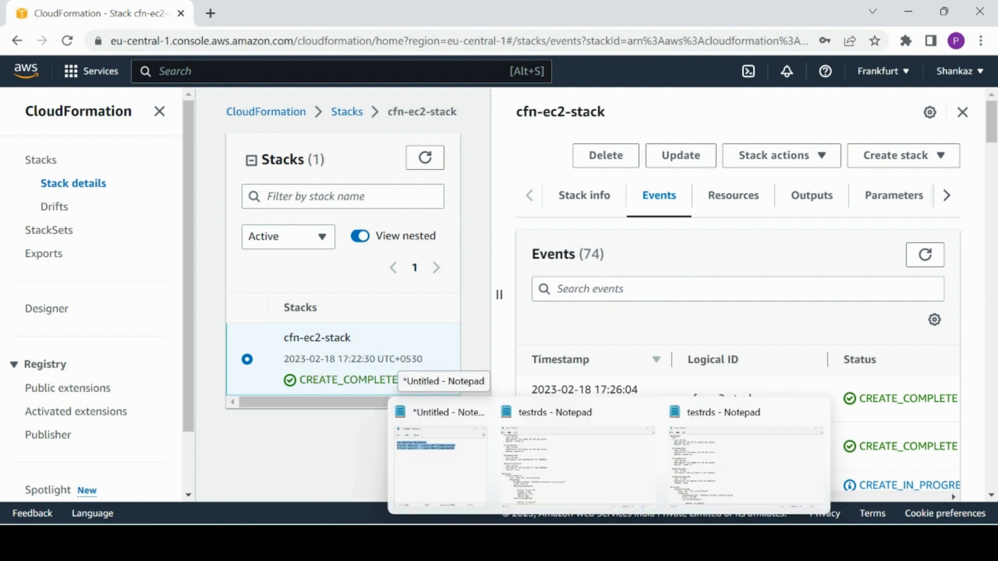
left_click(726, 450)
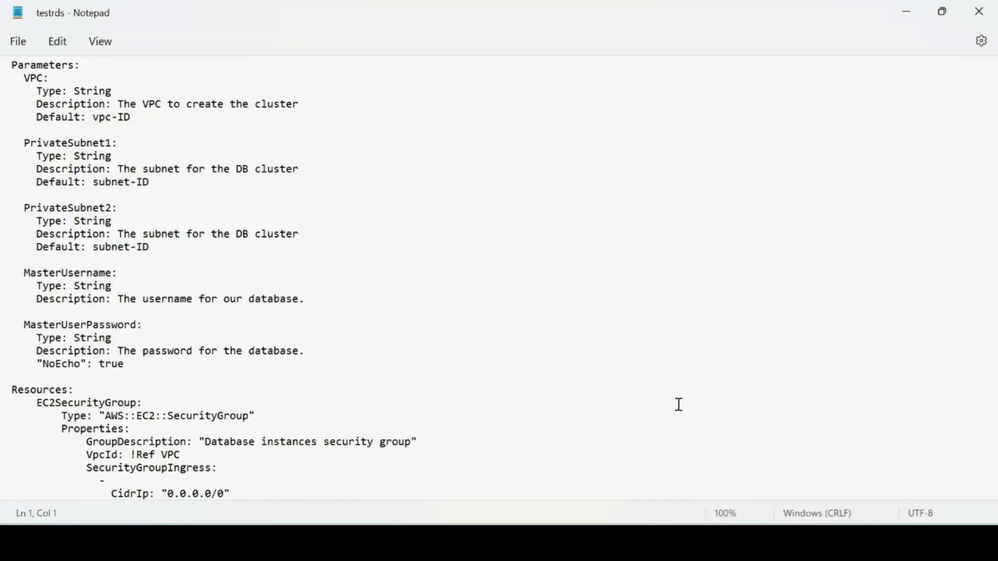
mouse_move(994, 153)
left_mouse_down()
mouse_move(995, 265)
mouse_move(995, 142)
left_mouse_up()
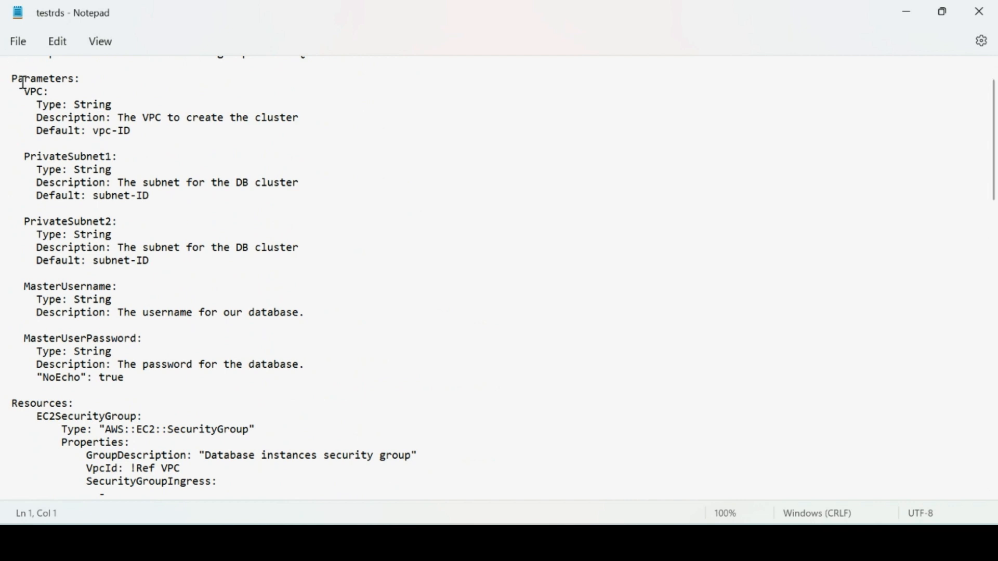
left_click_drag(24, 92, 147, 376)
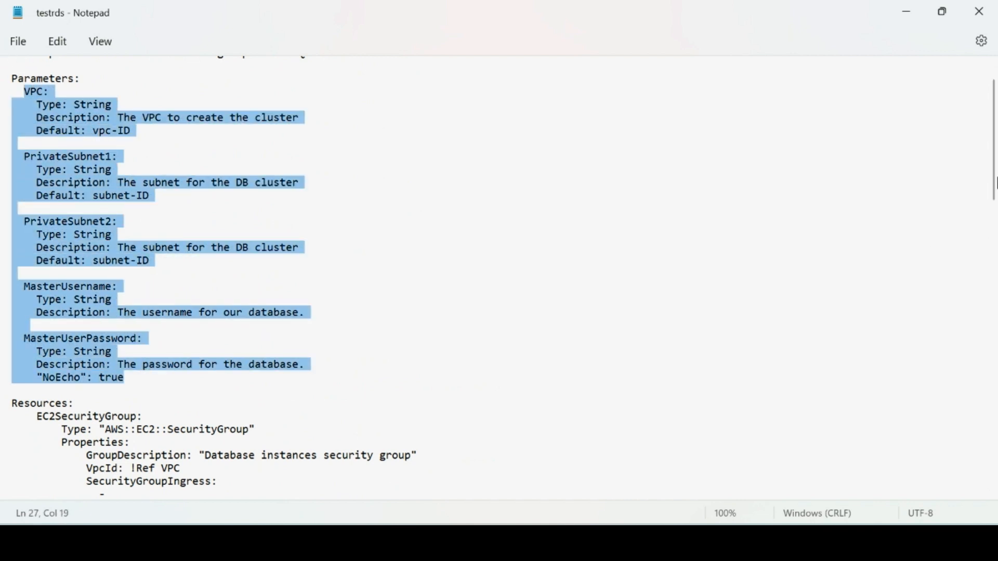
- Examine the template's Resources section, covering the security group, DB subnet group, parameter group and the RDSDBInstance properties up to MasterUsername
left_click_drag(993, 179, 996, 252)
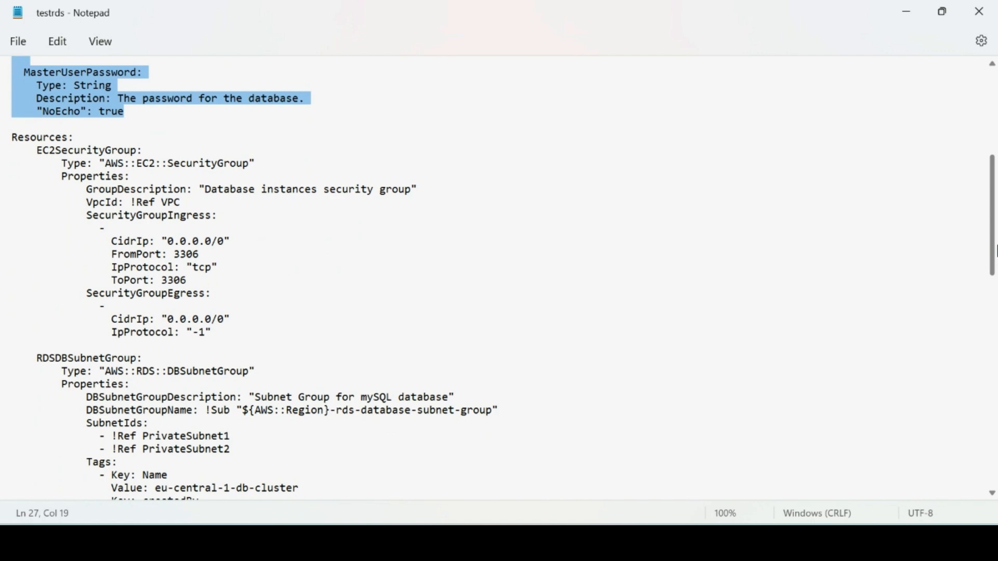
left_click_drag(996, 253, 996, 410)
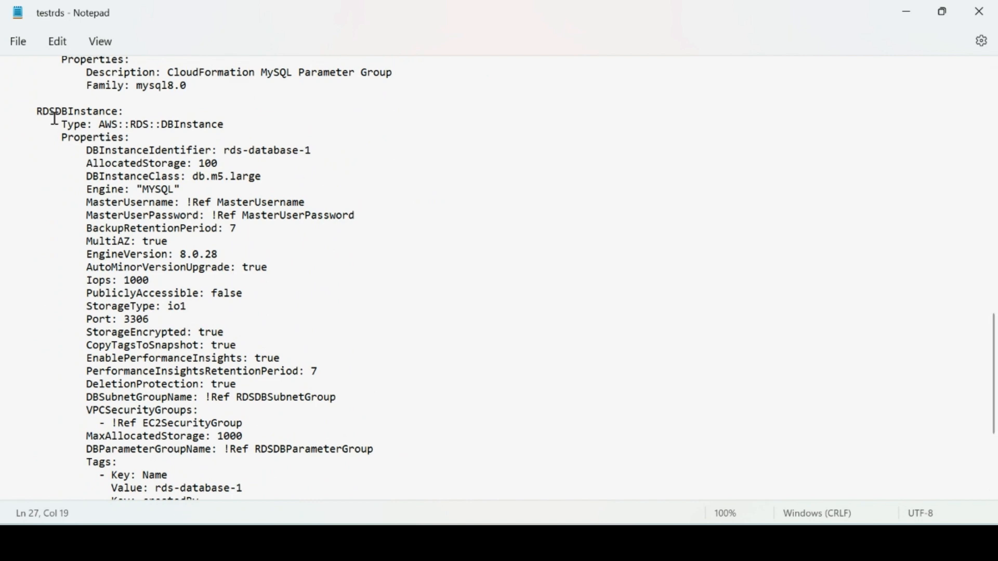
left_click_drag(39, 112, 186, 202)
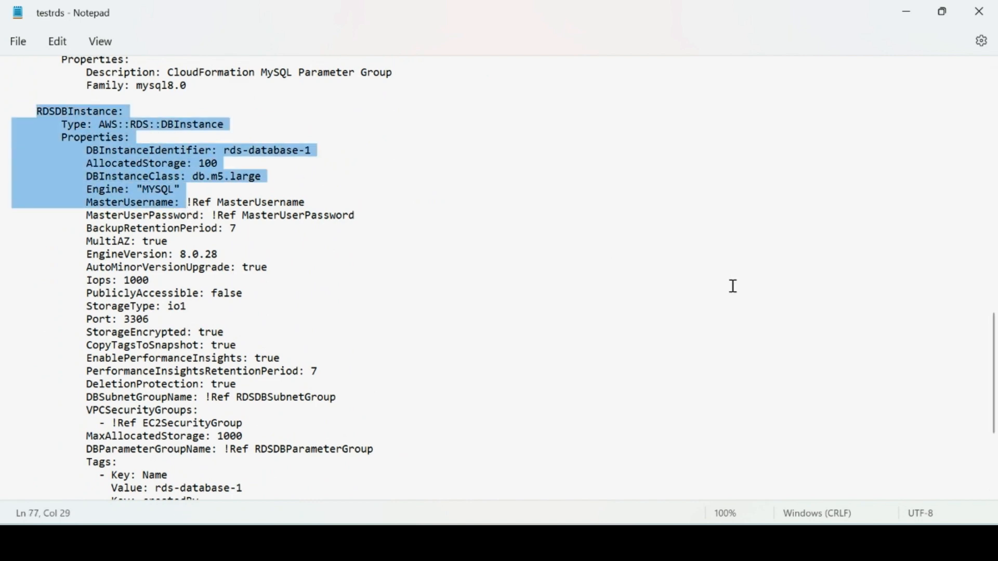
left_click_drag(994, 335, 983, 221)
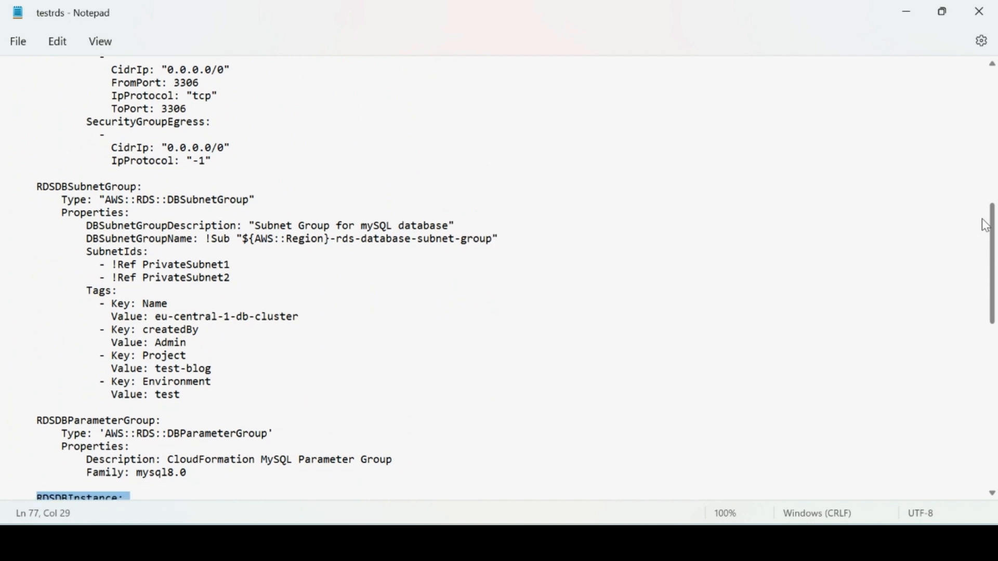
left_click_drag(983, 225, 988, 270)
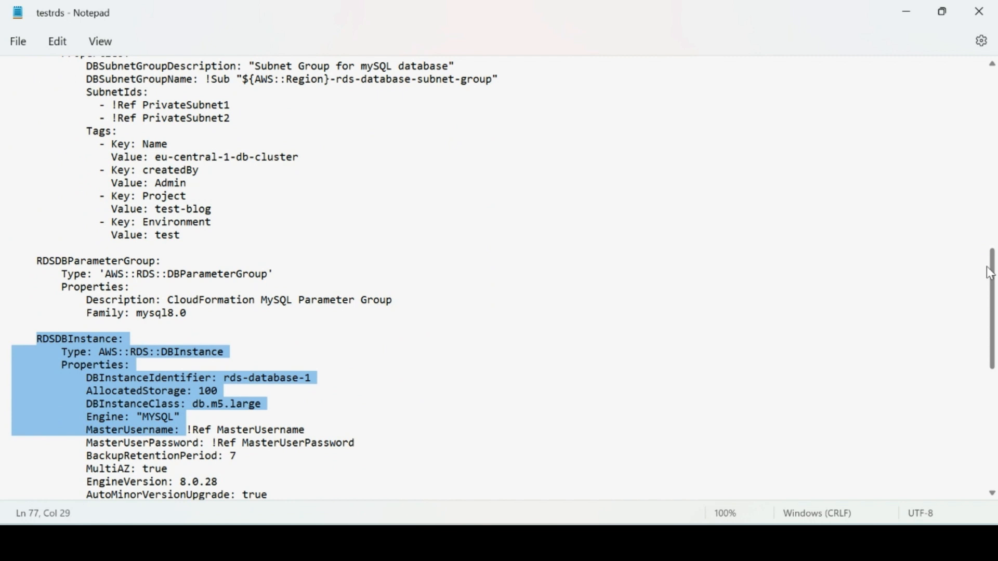
left_click_drag(991, 274, 993, 295)
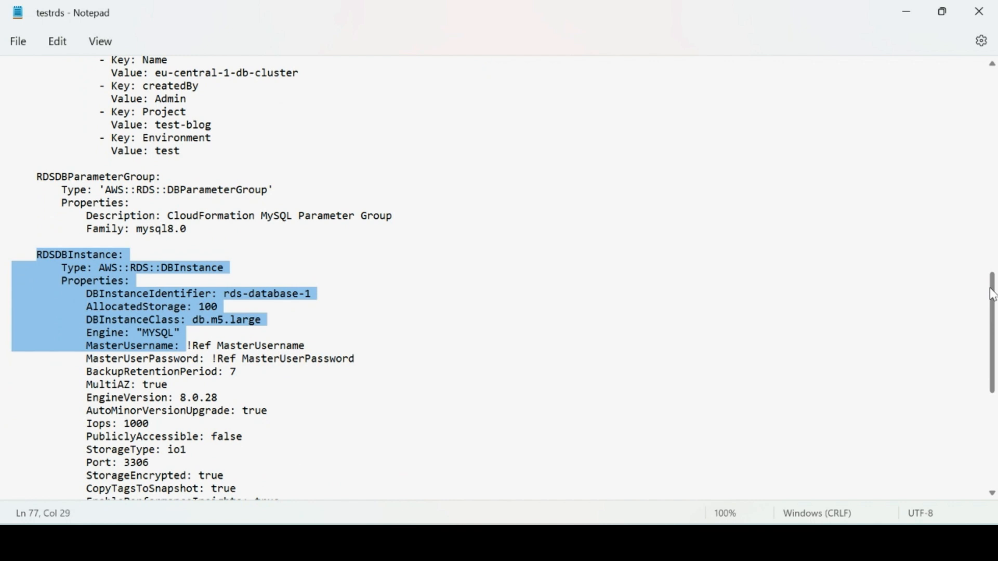
left_click_drag(993, 296, 993, 304)
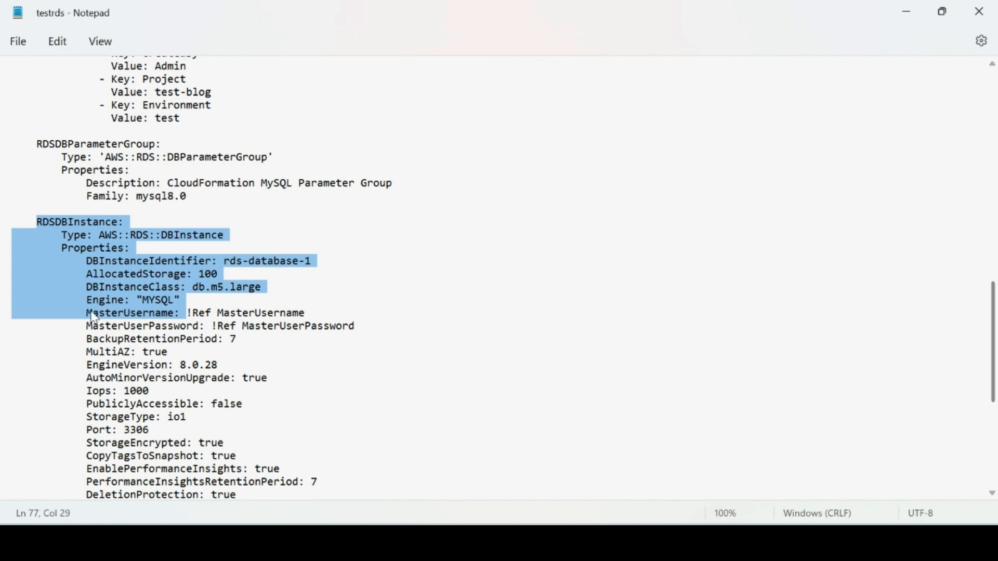
left_click_drag(85, 313, 186, 313)
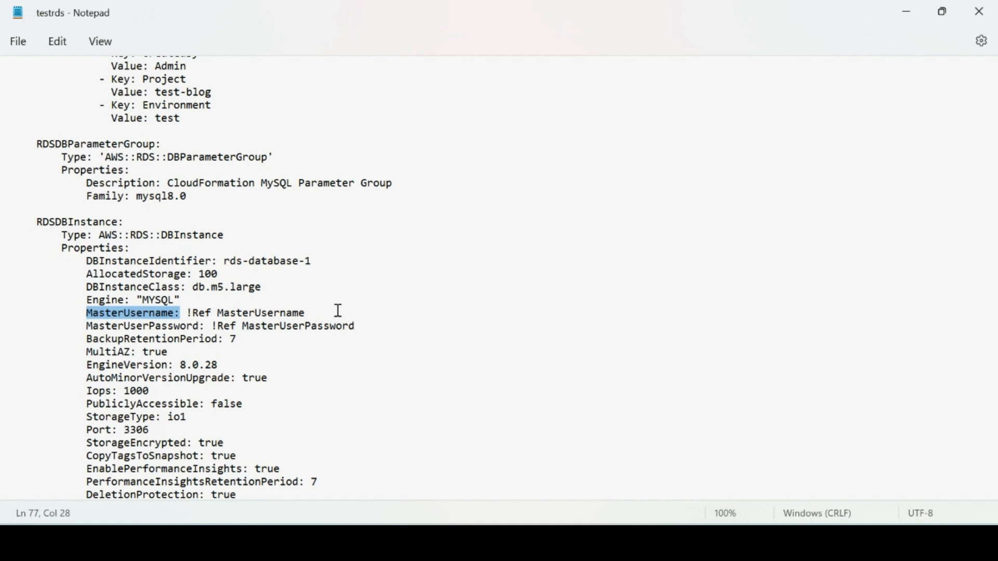
- Review the remaining RDSDBInstance properties and its Name, createdBy and Project tags
left_click_drag(995, 298, 994, 344)
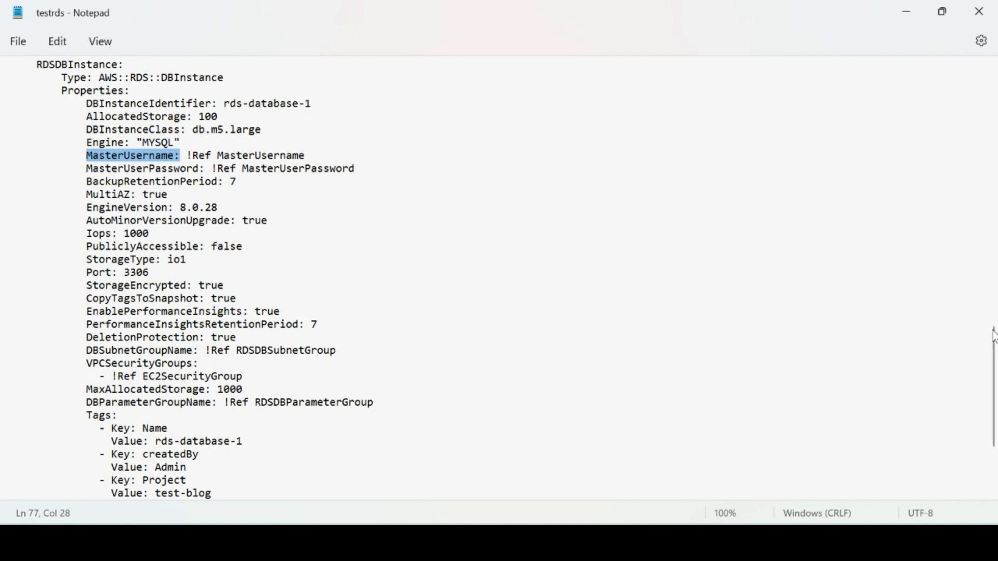
left_click_drag(994, 337, 994, 343)
left_click_drag(995, 360, 996, 378)
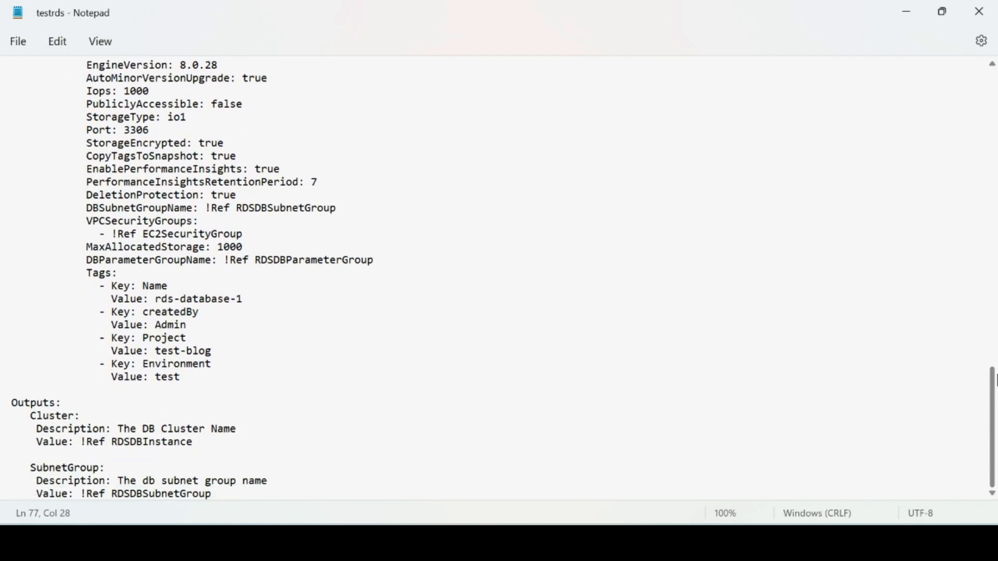
left_click_drag(195, 326, 36, 290)
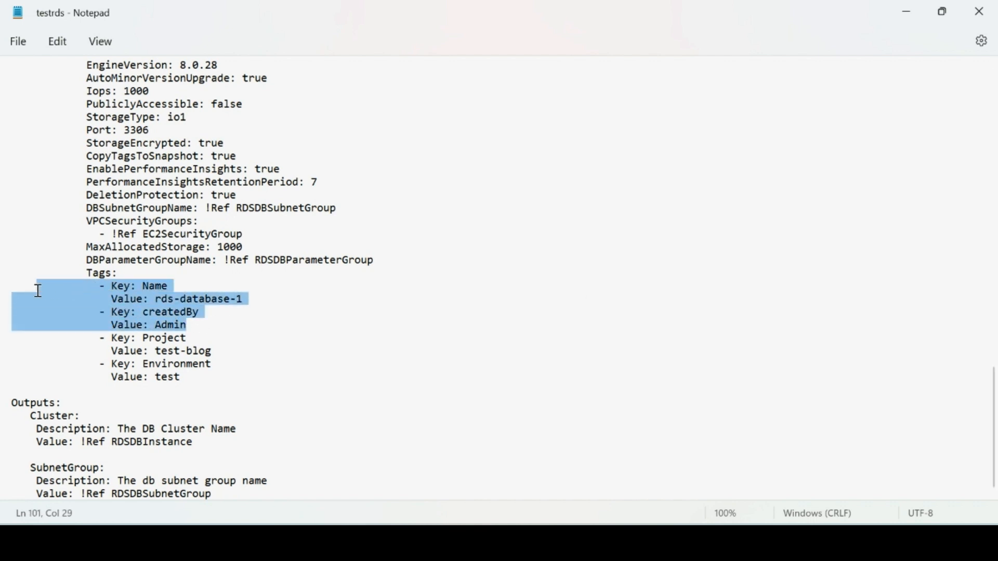
left_click(153, 299)
left_click_drag(156, 299, 246, 298)
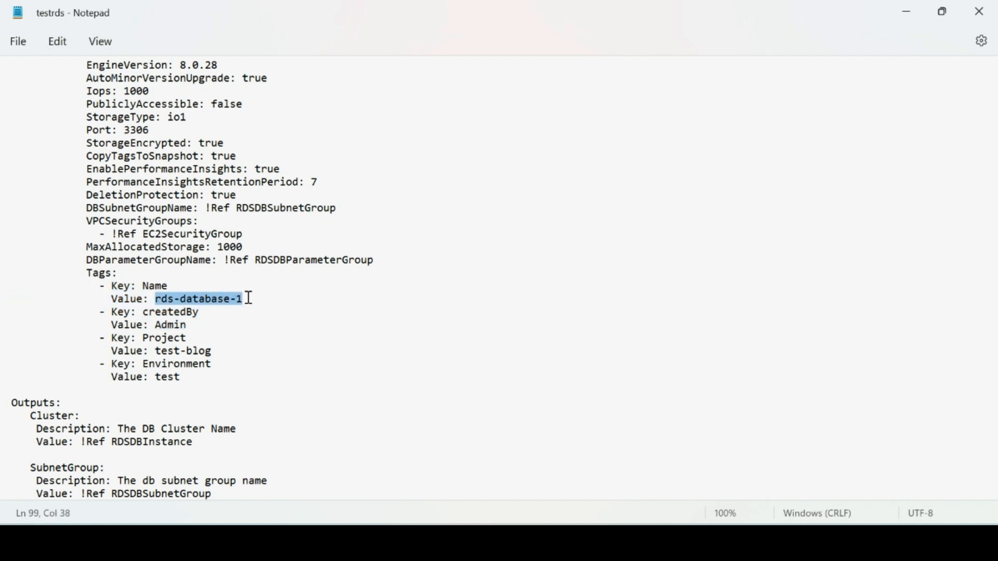
left_click_drag(156, 326, 188, 340)
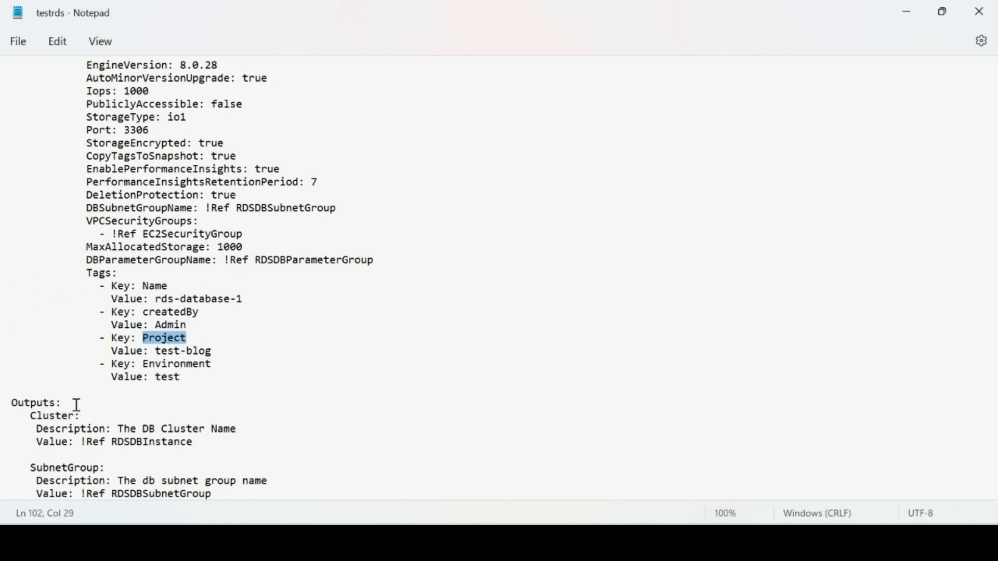
- Examine the template's Outputs section, highlighting the Cluster output and its RDSDBInstance reference
left_click_drag(16, 400, 251, 493)
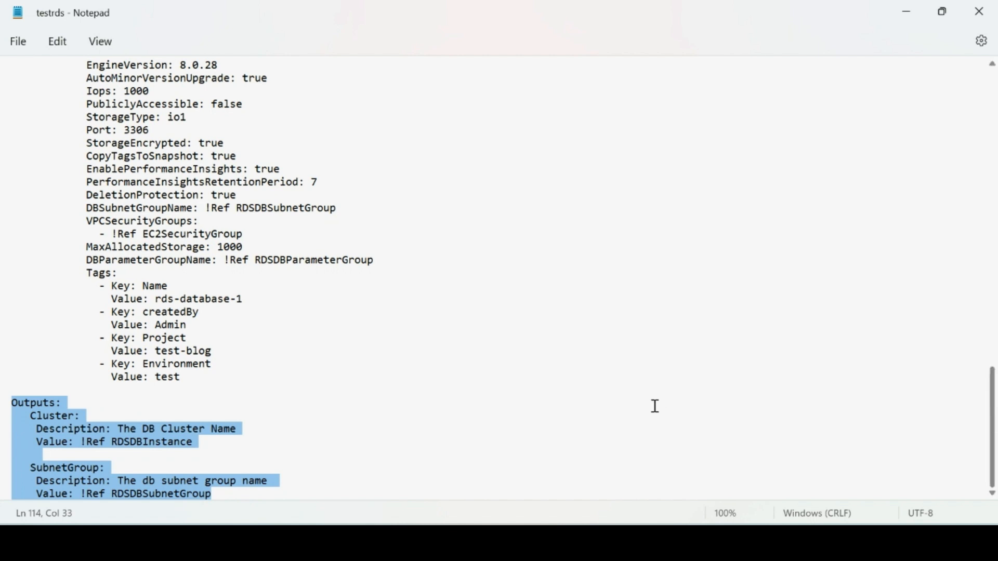
left_click(30, 418)
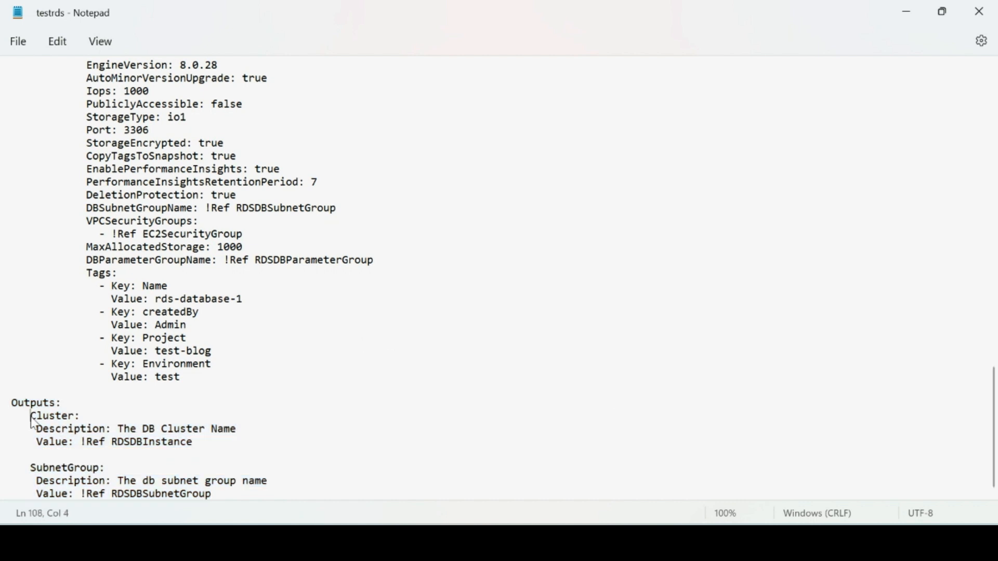
double_click(32, 419)
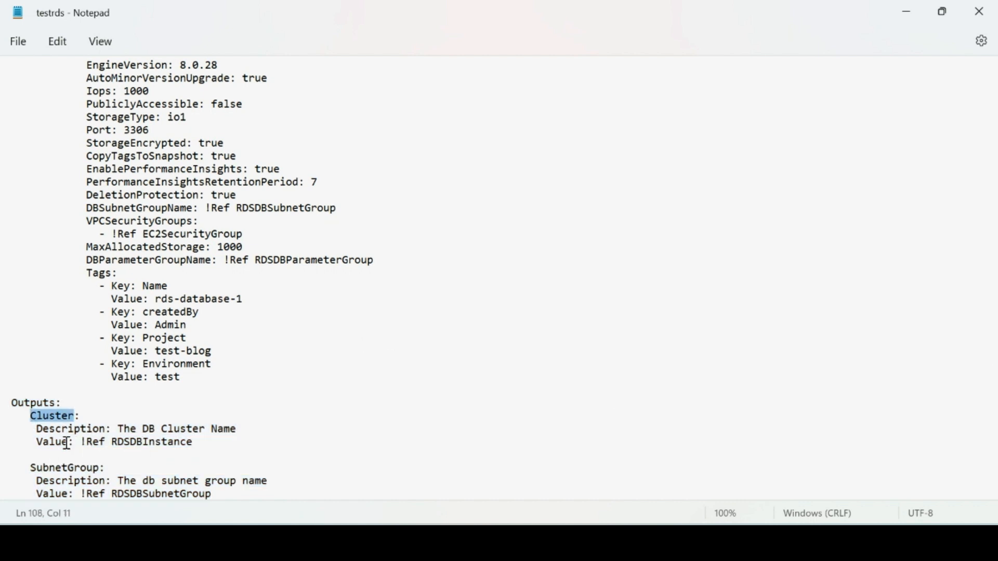
left_click_drag(114, 443, 198, 441)
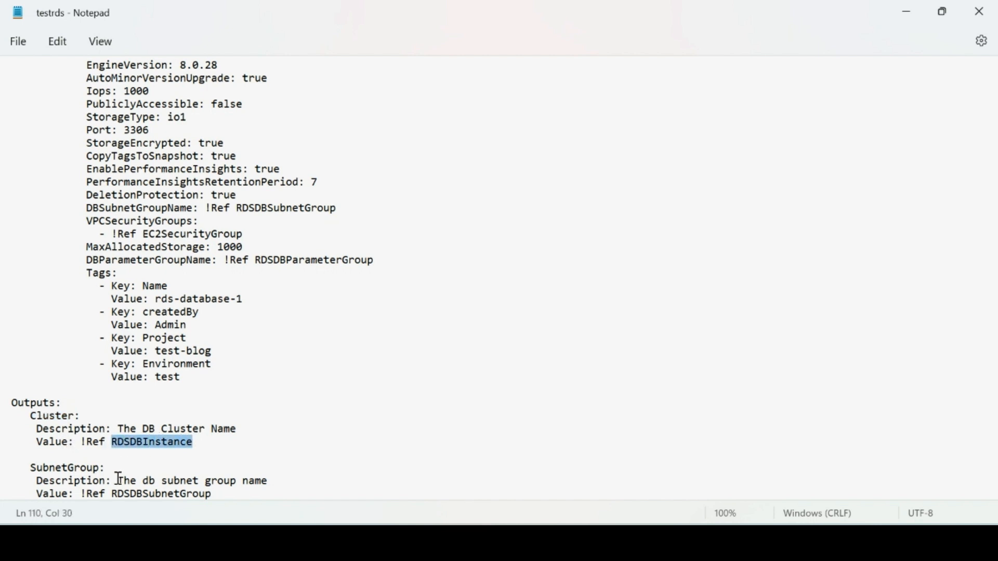
- Place the cursor at the end of the SubnetGroup output's value line and save the testrds template
left_click(242, 491)
key("Return")
key("Return")
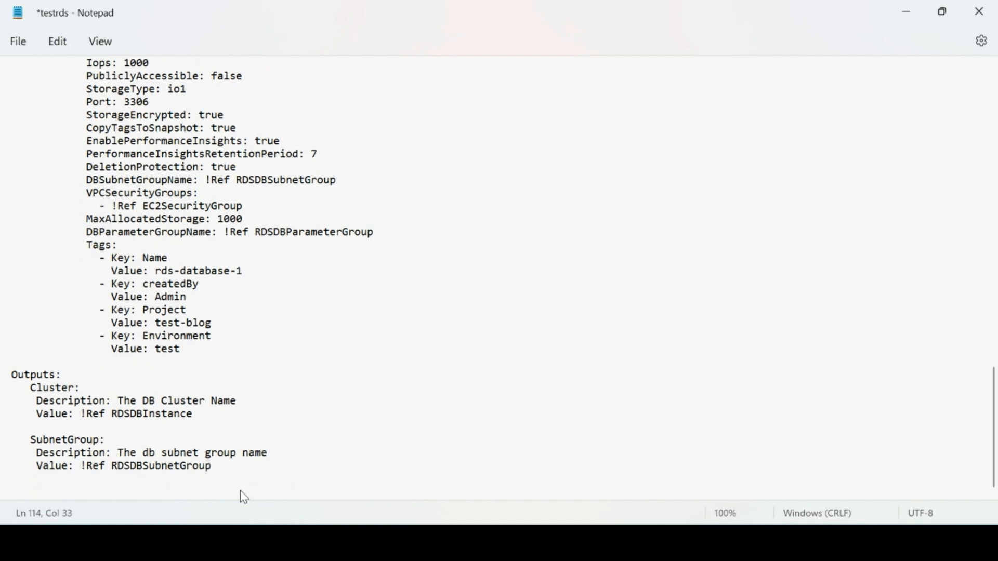
key("ctrl+s")
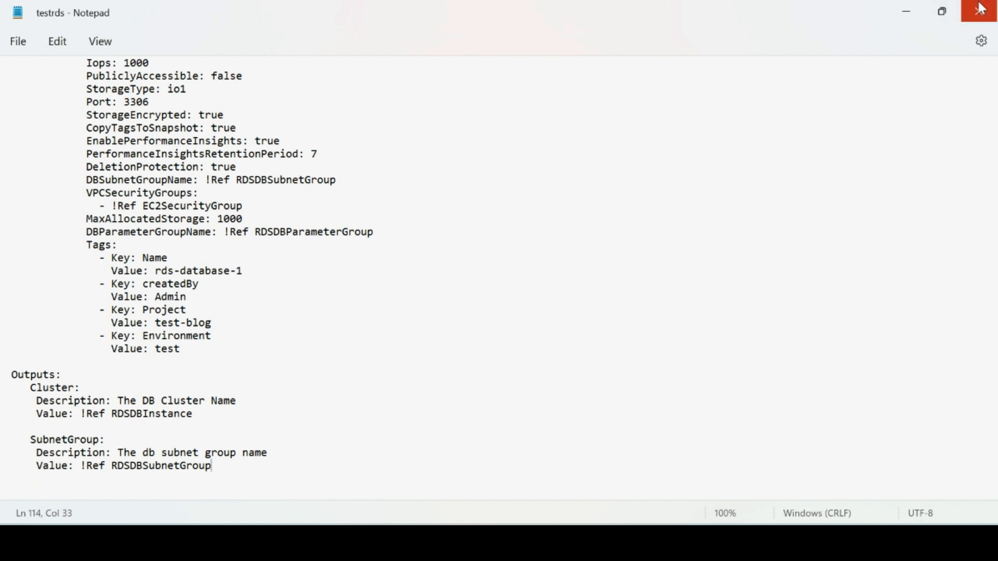
- Switch to the CloudFormation console in Chrome and start creating a stack with new resources (standard)
left_click(576, 544)
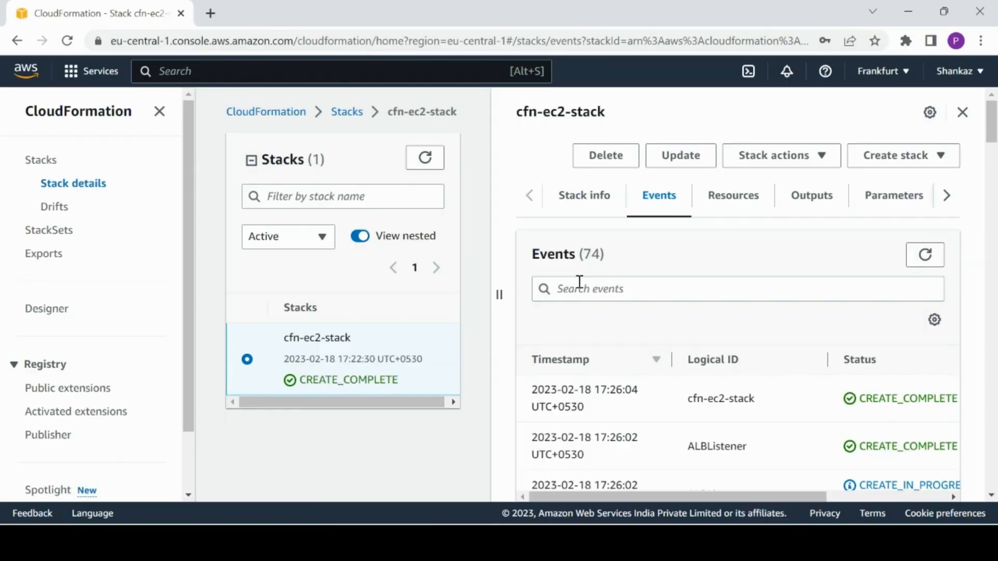
left_click(902, 156)
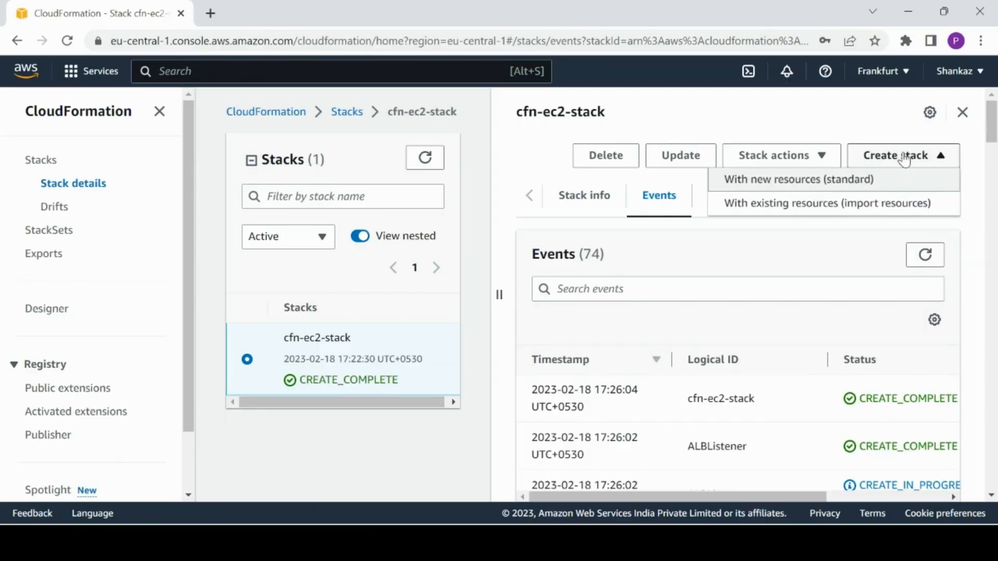
left_click(853, 181)
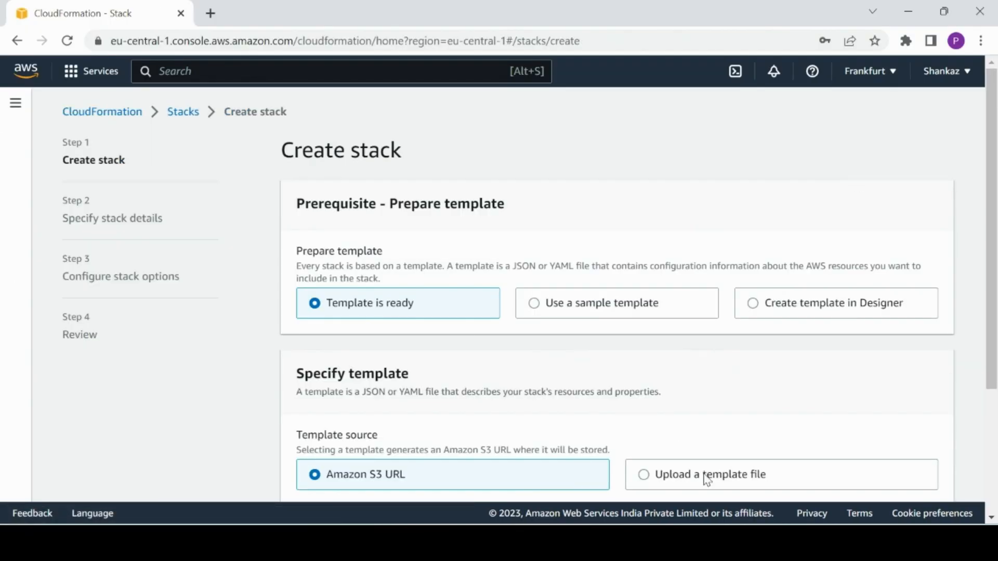
- Upload the testrds.yml file from Downloads as the stack template and continue to the stack details
left_click(676, 474)
scroll(468, 338, "down", 3)
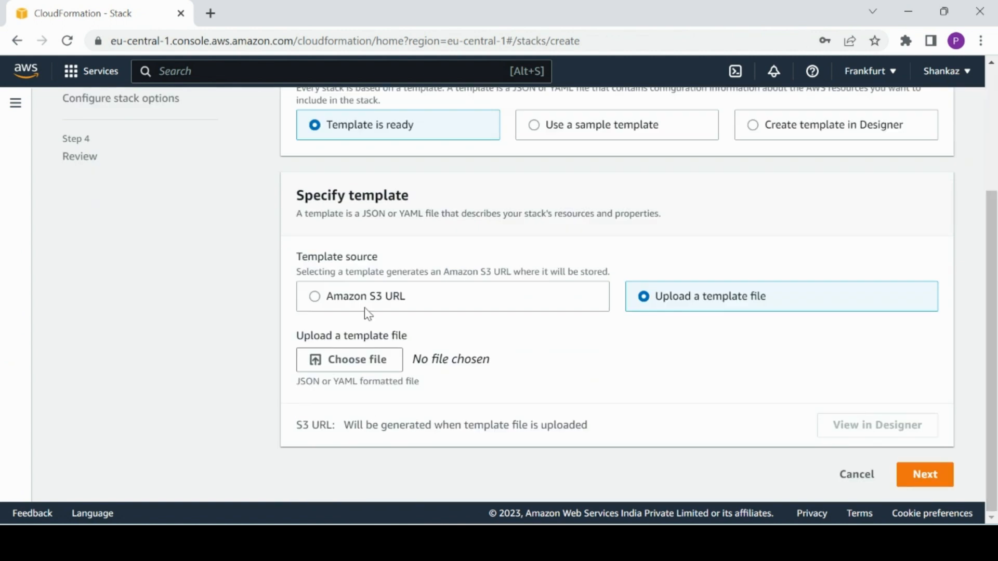
left_click(335, 364)
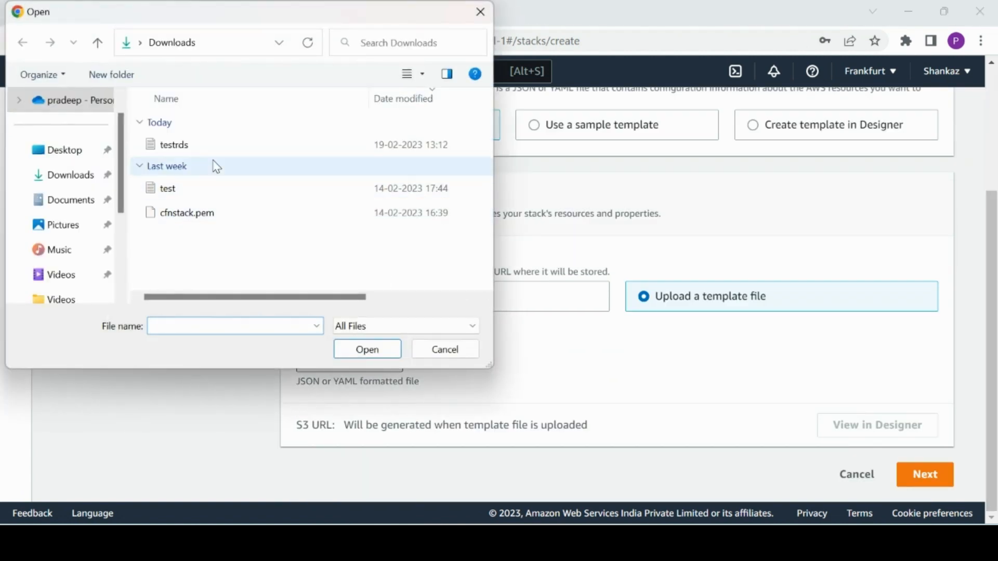
double_click(223, 148)
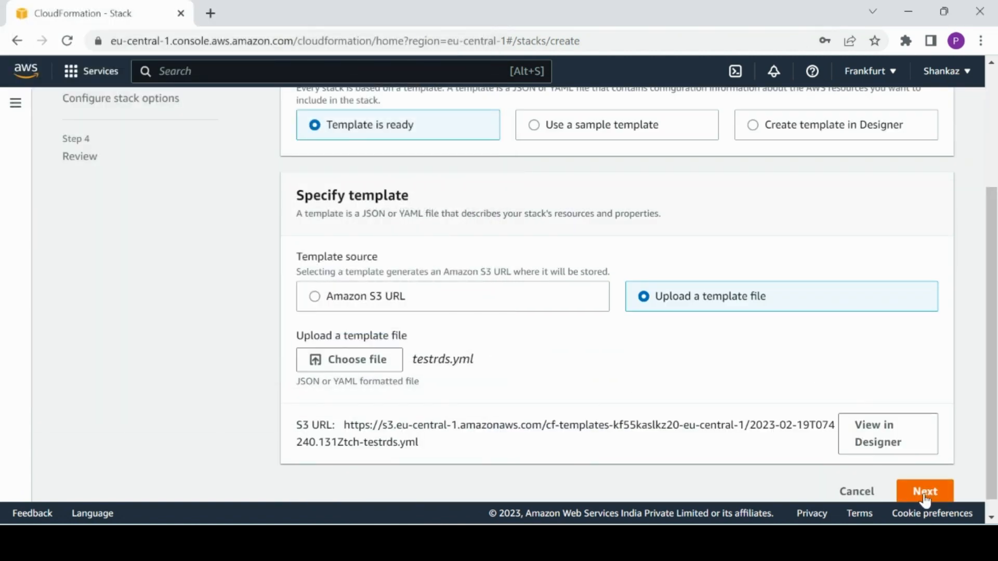
left_click(925, 492)
- Name the new stack cfn-rdsstack
left_click(406, 277)
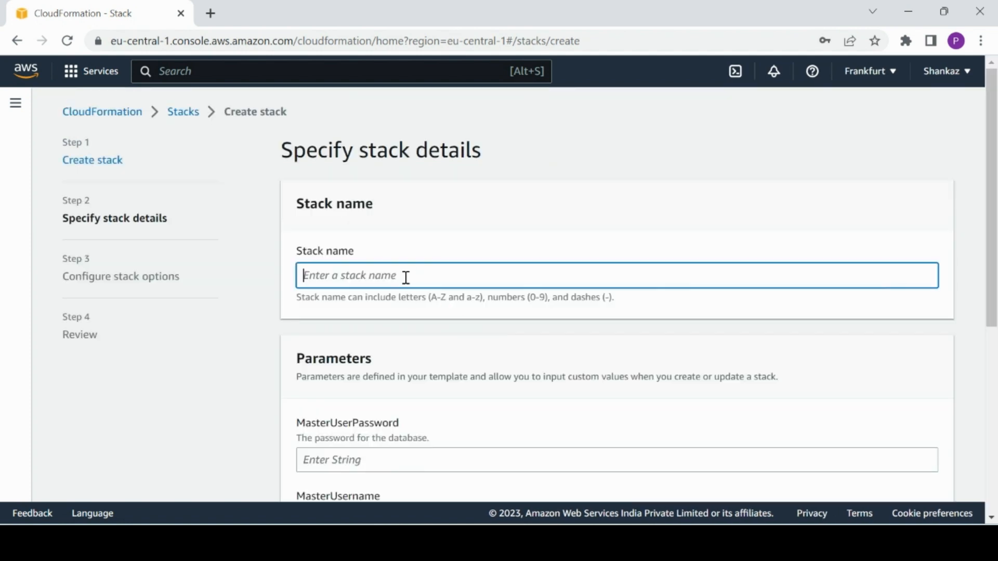
type("cfn-rds")
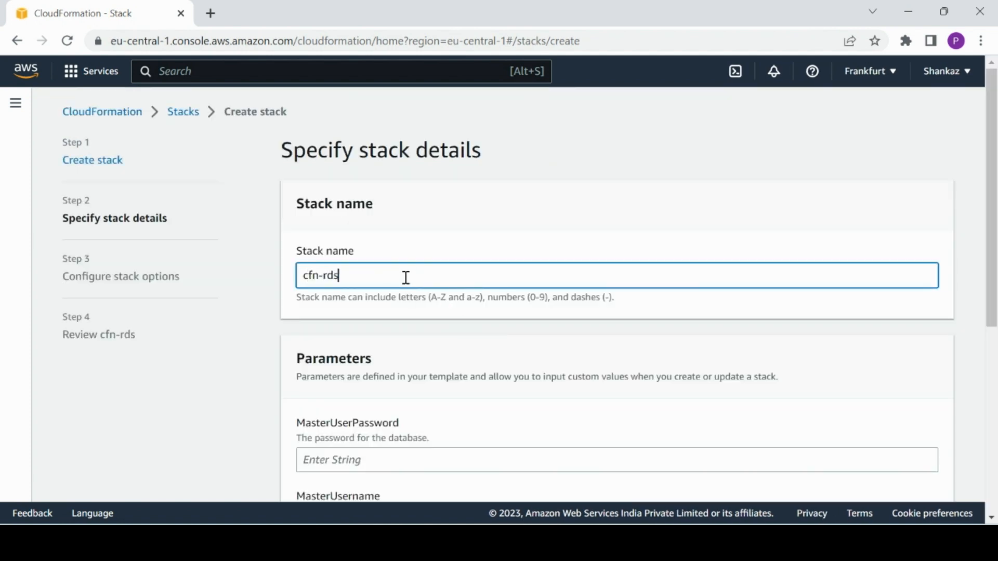
type("stack")
- Enter the database password in MasterUserPassword and set MasterUsername to rdsuser
scroll(995, 205, "down", 5)
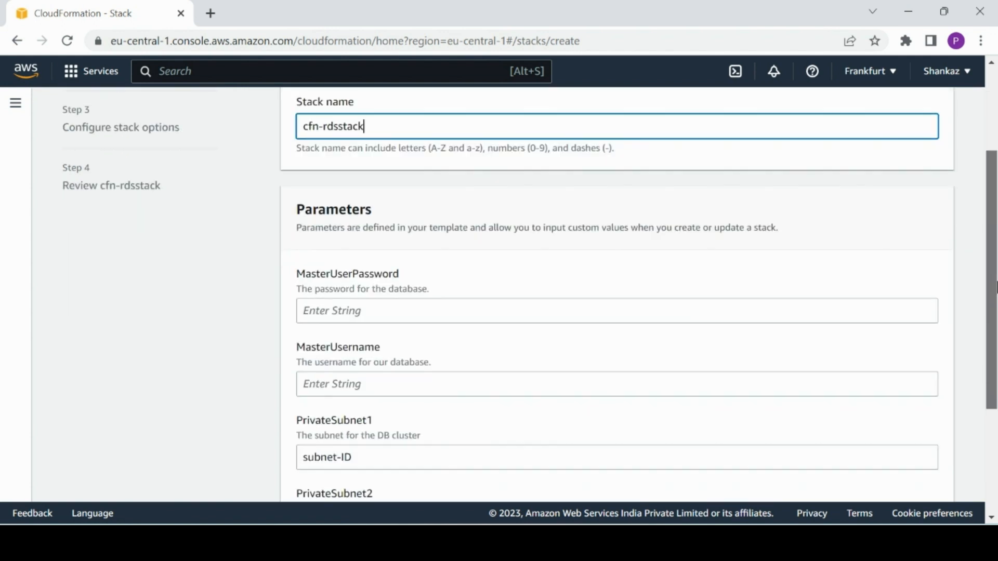
left_click(506, 181)
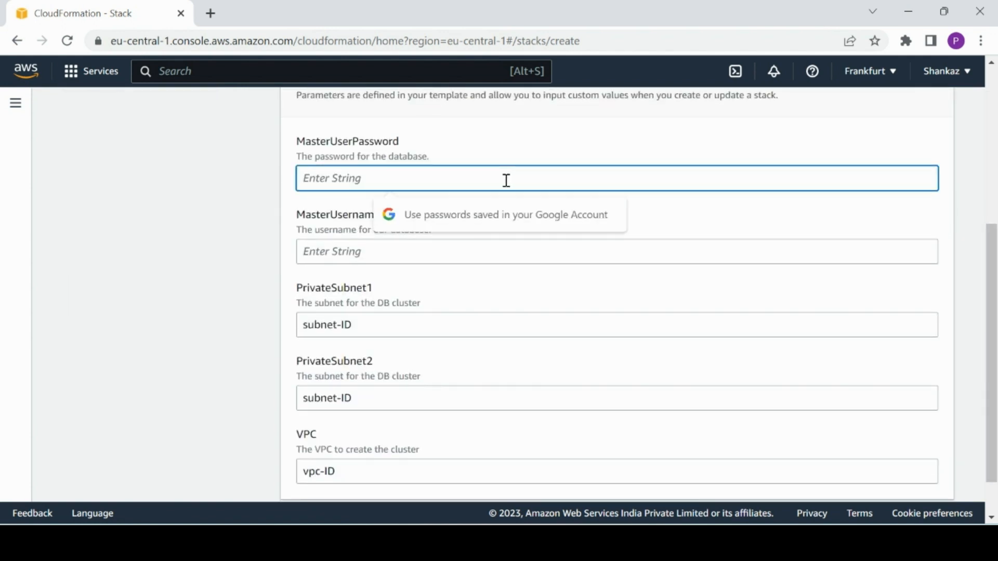
type("•••")
key("BackSpace")
key("BackSpace")
key("BackSpace")
type("•••")
key("BackSpace")
key("BackSpace")
key("BackSpace")
type("••••")
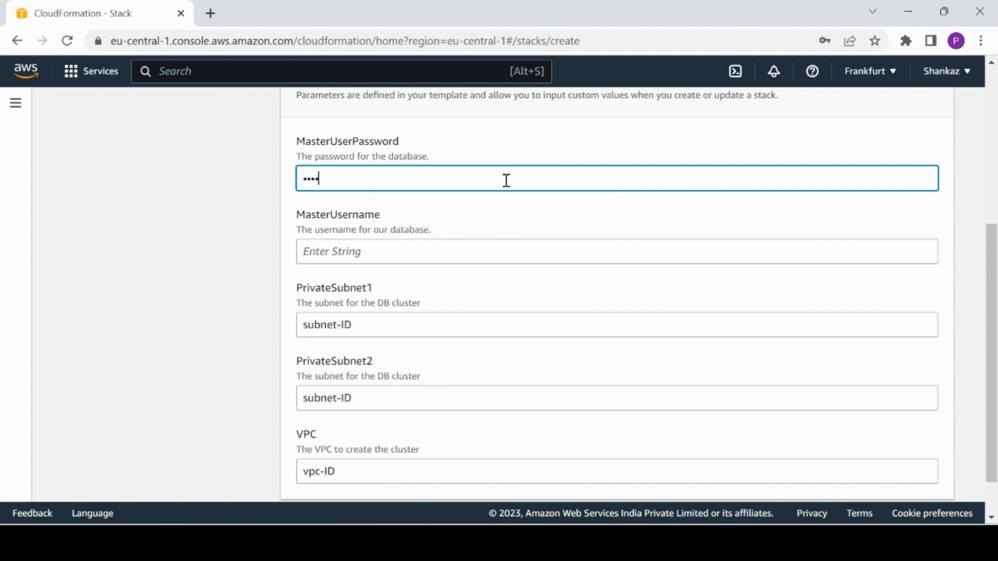
type("••••••")
key("Tab")
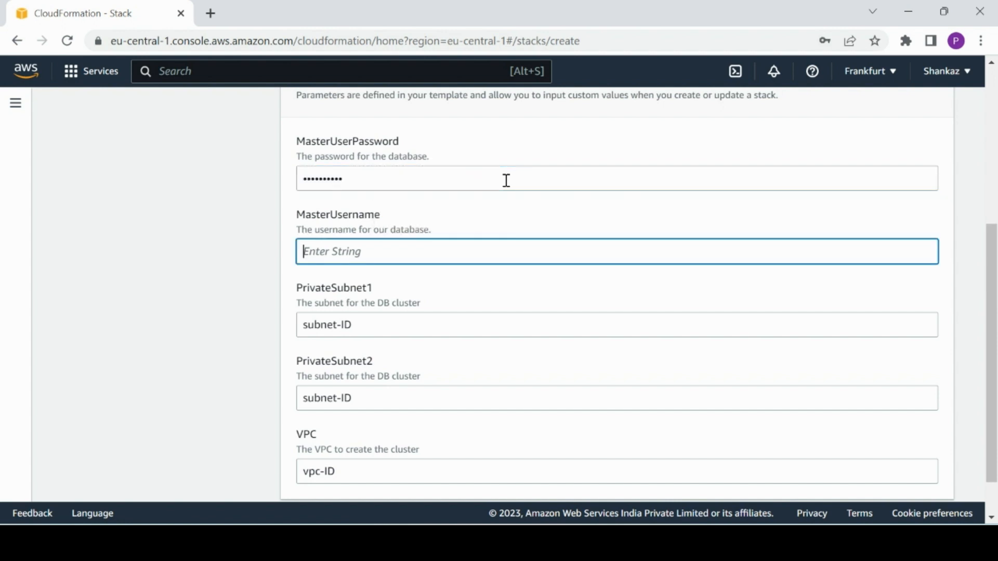
type("rdsuser")
key("Tab")
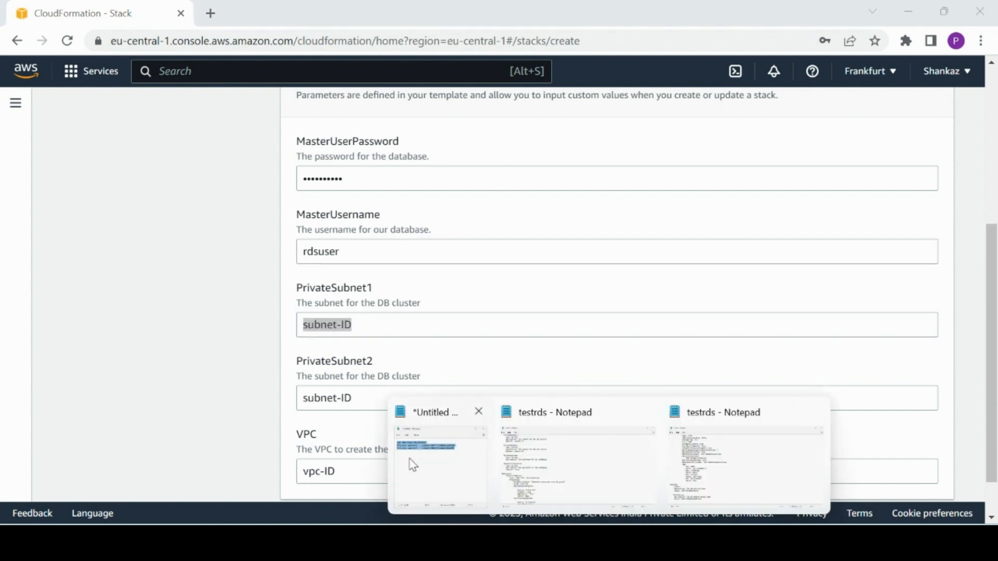
- Copy the Private subnet1 ID from the Untitled Notepad notes and set PrivateSubnet1 to subnet-000521c4a0bd6a685 in the stack form
left_click(407, 463)
left_click_drag(662, 194, 839, 164)
key("ctrl+c")
left_click(689, 161)
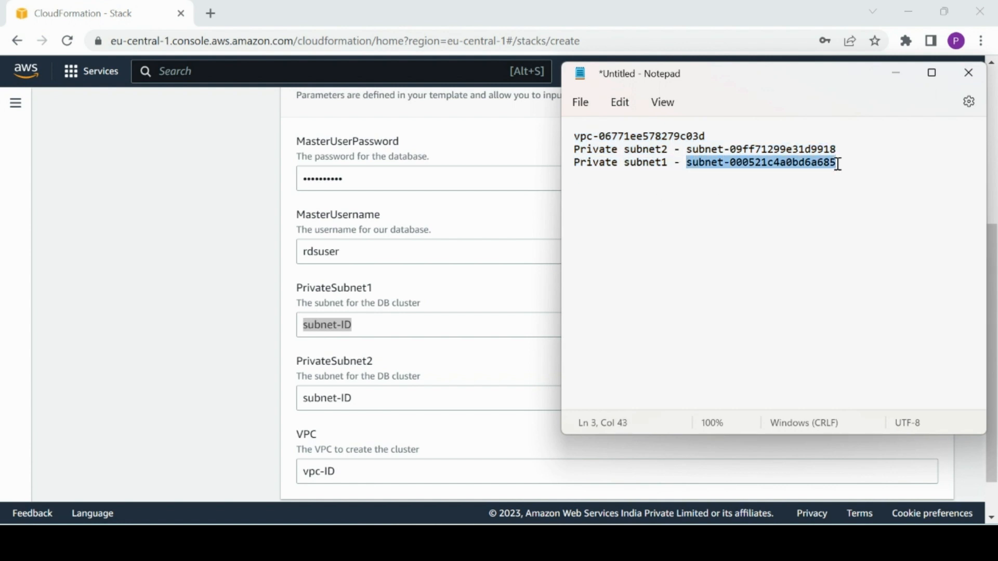
left_click_drag(374, 330, 240, 334)
key("ctrl+v")
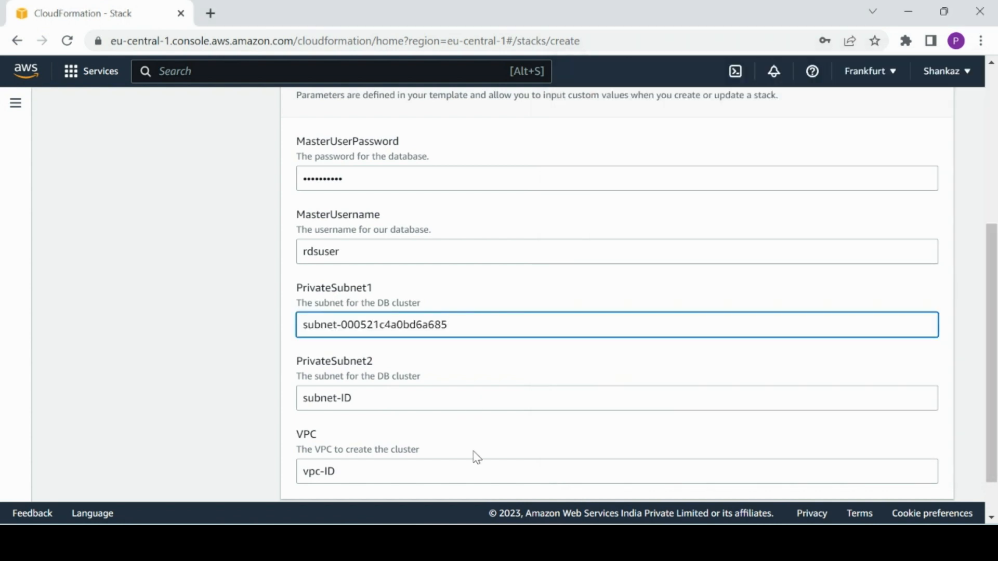
- Copy the Private subnet2 ID from the Untitled Notepad notes and set PrivateSubnet2 to subnet-09ff71299e31d9918 in the stack form
mouse_move(596, 522)
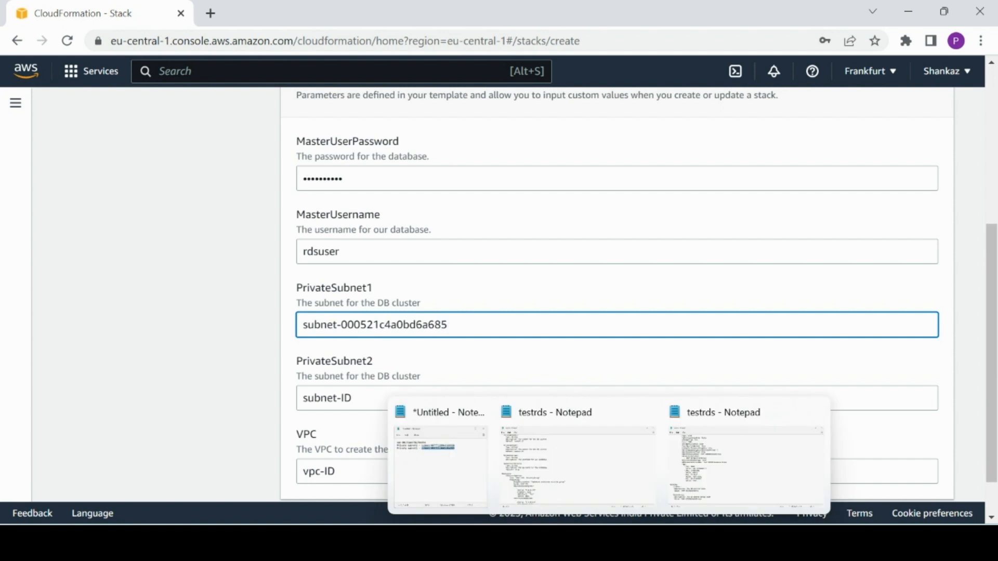
left_click(446, 479)
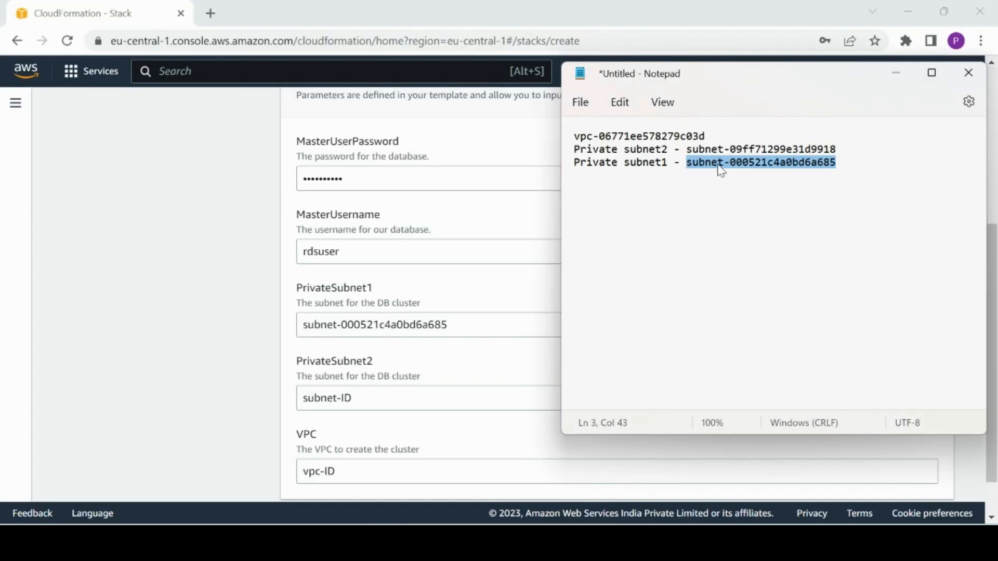
left_click_drag(687, 150, 841, 151)
key("ctrl+c")
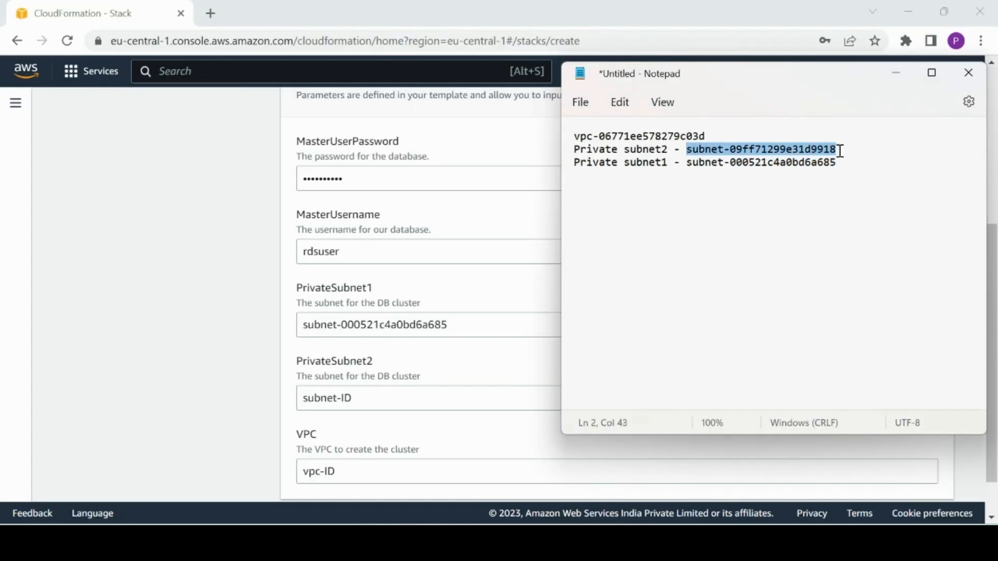
triple_click(366, 405)
key("ctrl+v")
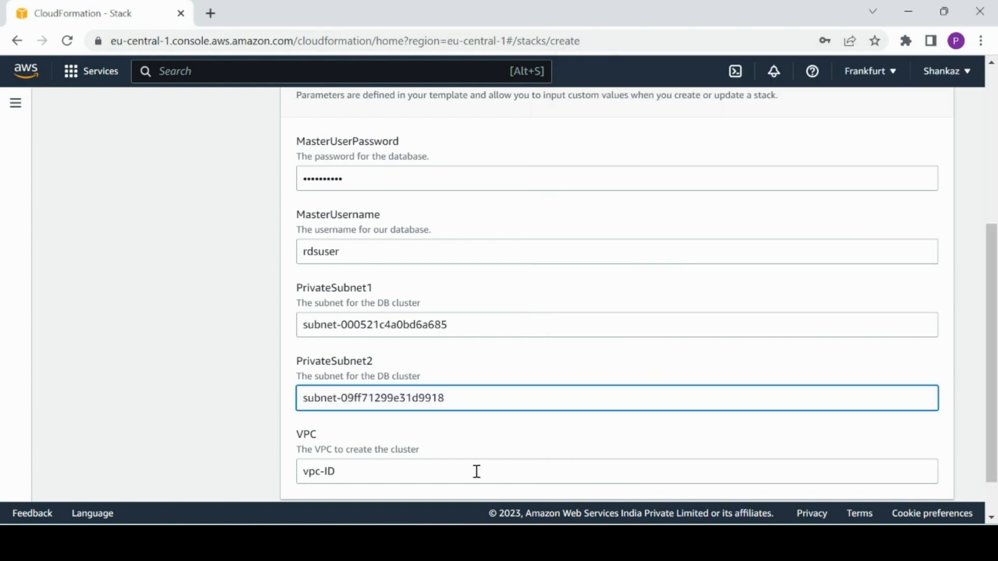
left_click(609, 542)
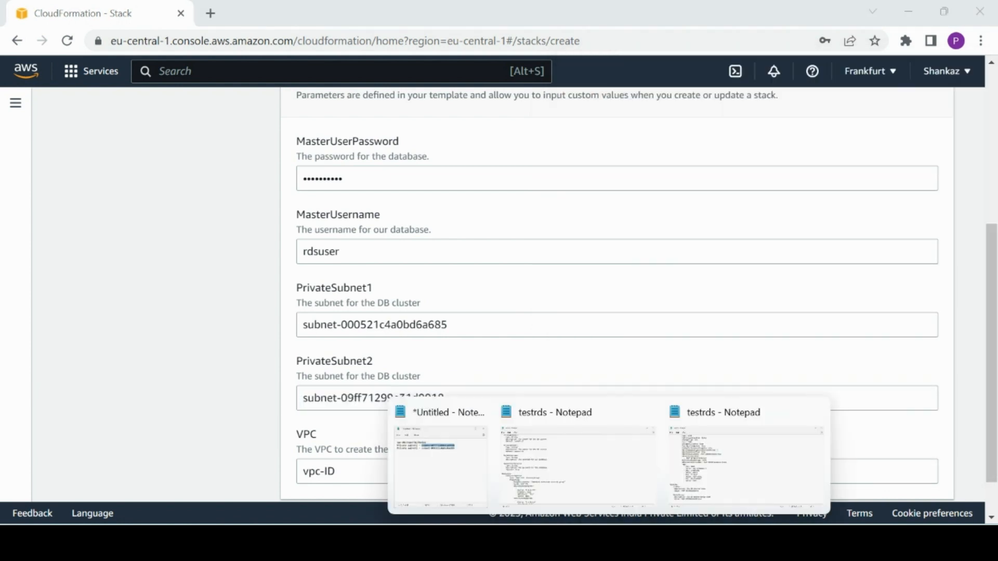
left_click(717, 463)
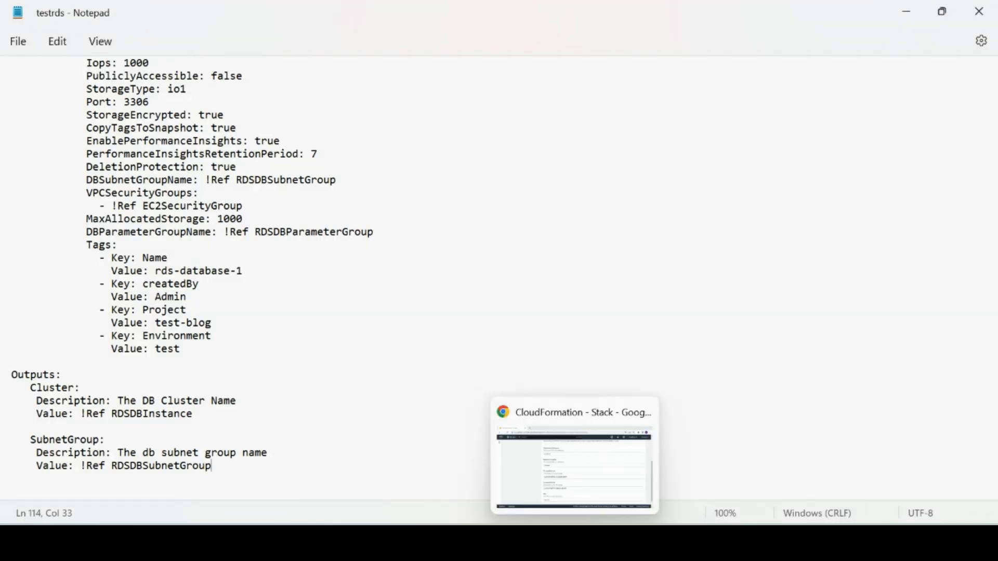
left_click(572, 463)
- Copy the VPC ID from the Untitled Notepad notes and set the VPC parameter to vpc-06771ee578279c03d in the stack form
left_click(609, 541)
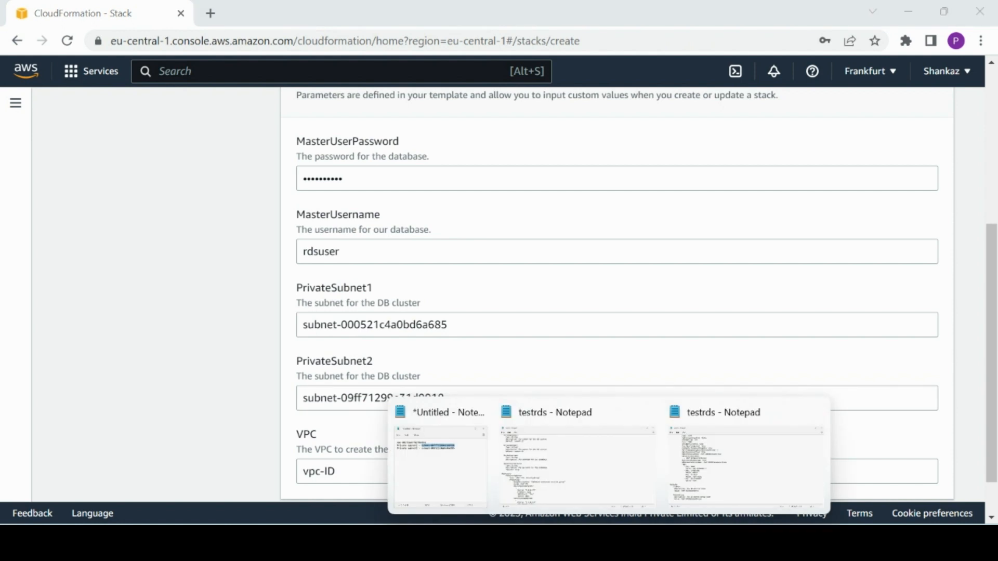
left_click(428, 471)
left_click_drag(576, 136, 712, 139)
key("ctrl+c")
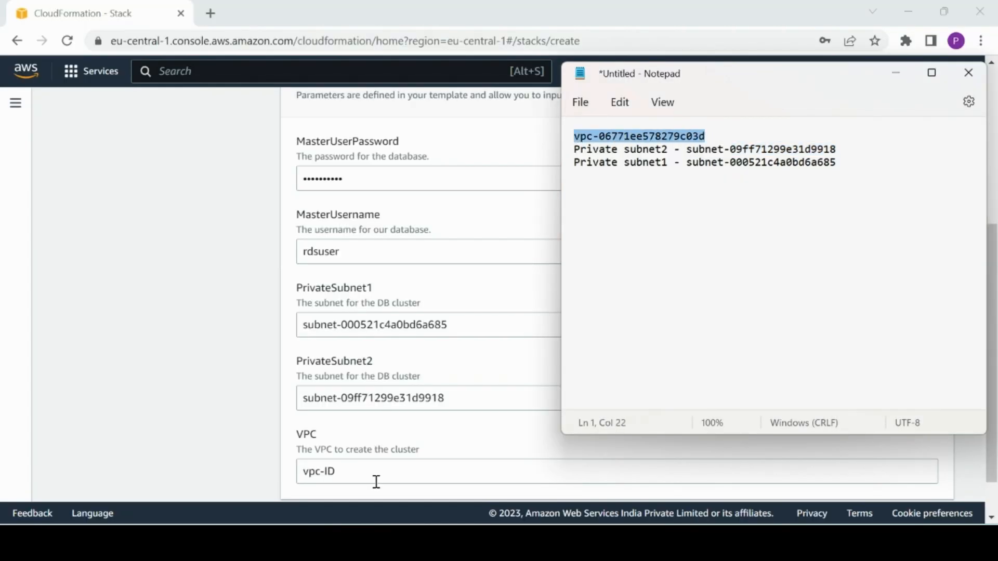
triple_click(374, 473)
key("ctrl+v")
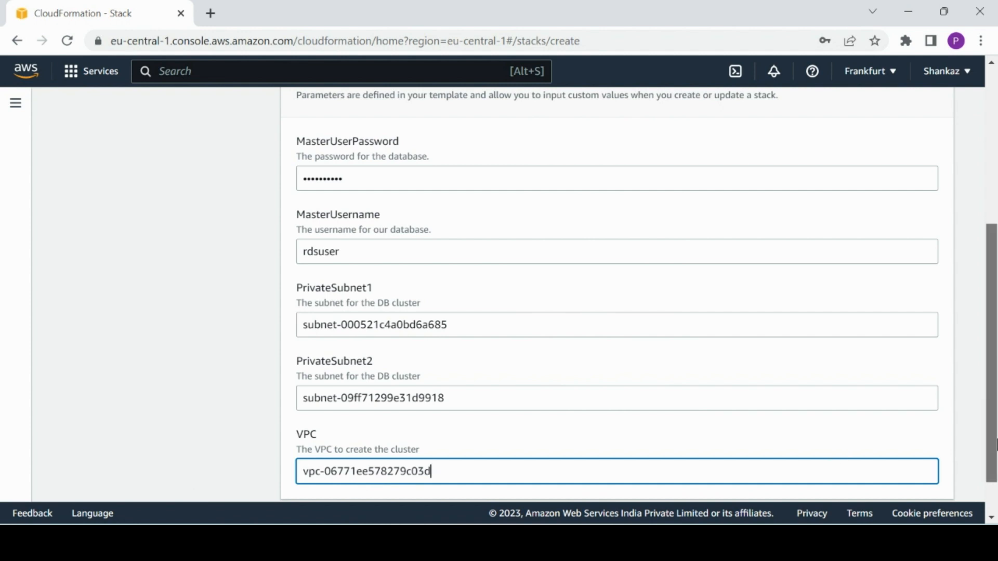
- Continue with the default stack options through to the review and submit cfn-rdsstack for creation
scroll(884, 468, "down", 1)
left_click(931, 482)
left_click(996, 387)
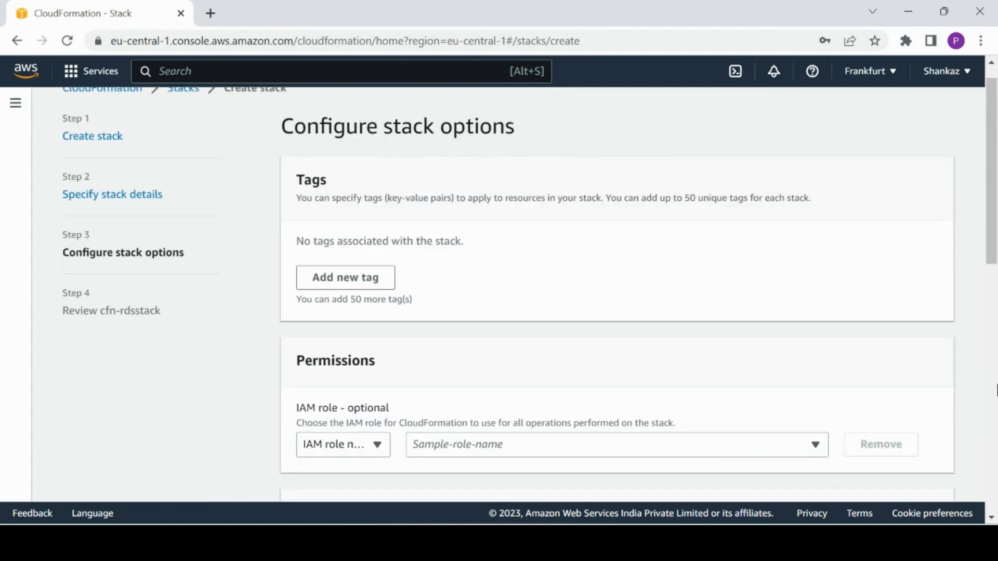
left_click_drag(996, 405, 997, 464)
scroll(997, 463, "down", 1)
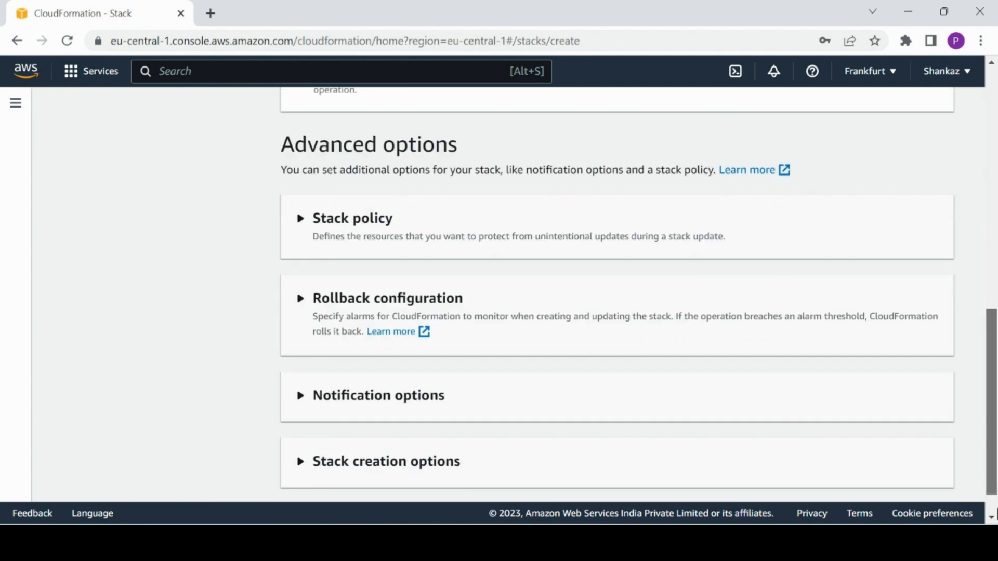
scroll(942, 493, "down", 1)
left_click(930, 481)
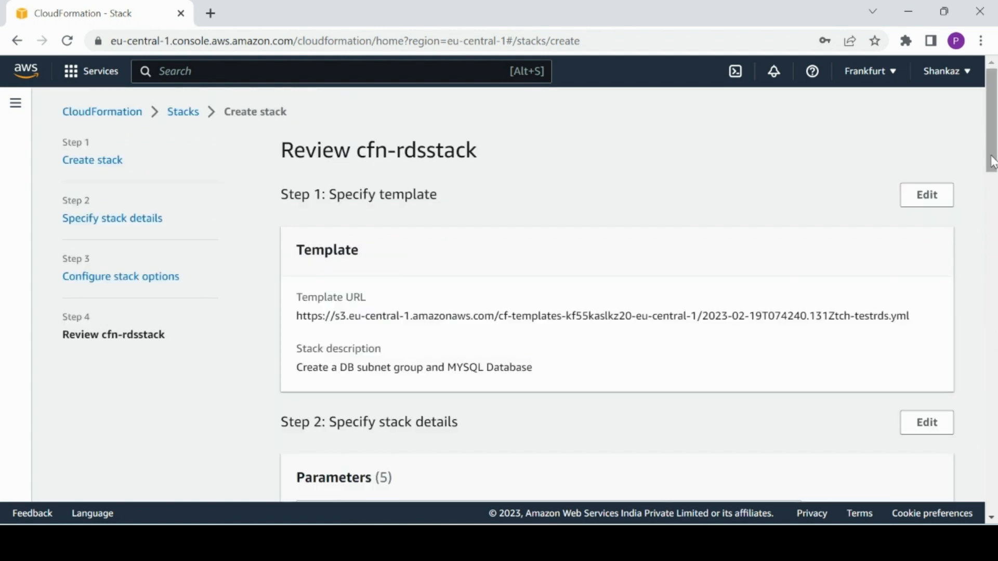
left_click_drag(992, 119, 992, 460)
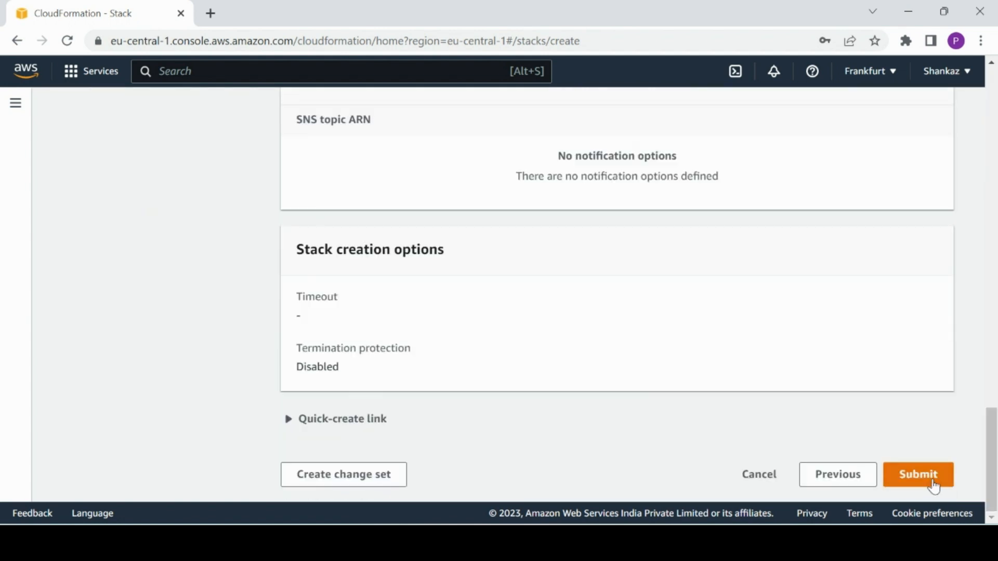
left_click(933, 483)
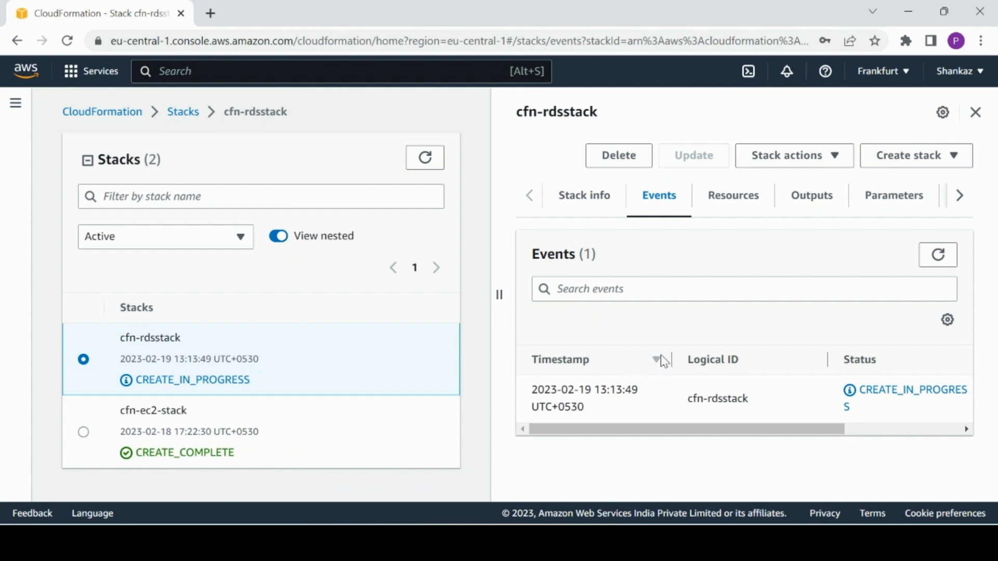
- Refresh the cfn-rdsstack events and examine each resource's status and status reason
left_click(938, 255)
left_click(936, 258)
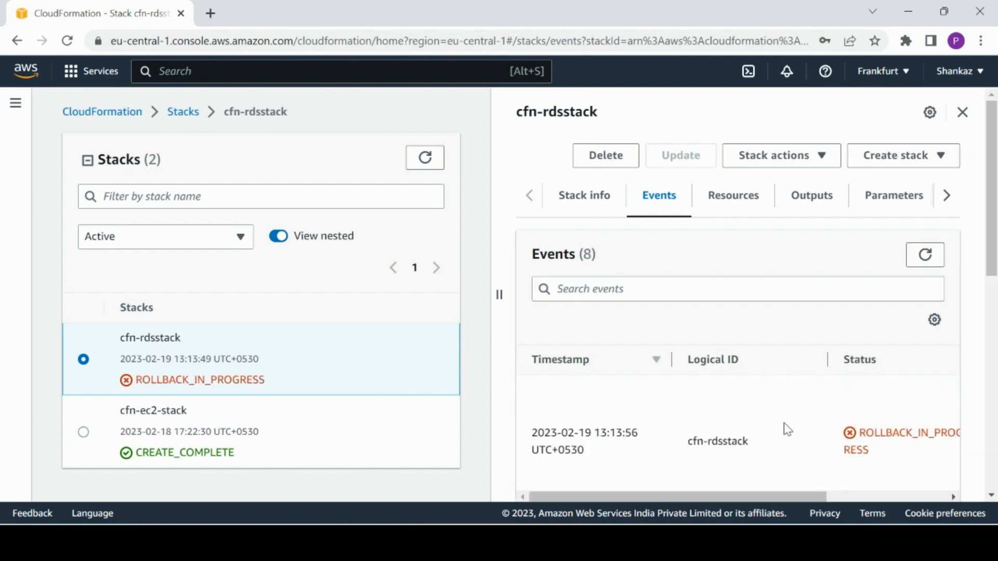
left_click_drag(746, 498, 878, 496)
left_click_drag(993, 260, 996, 371)
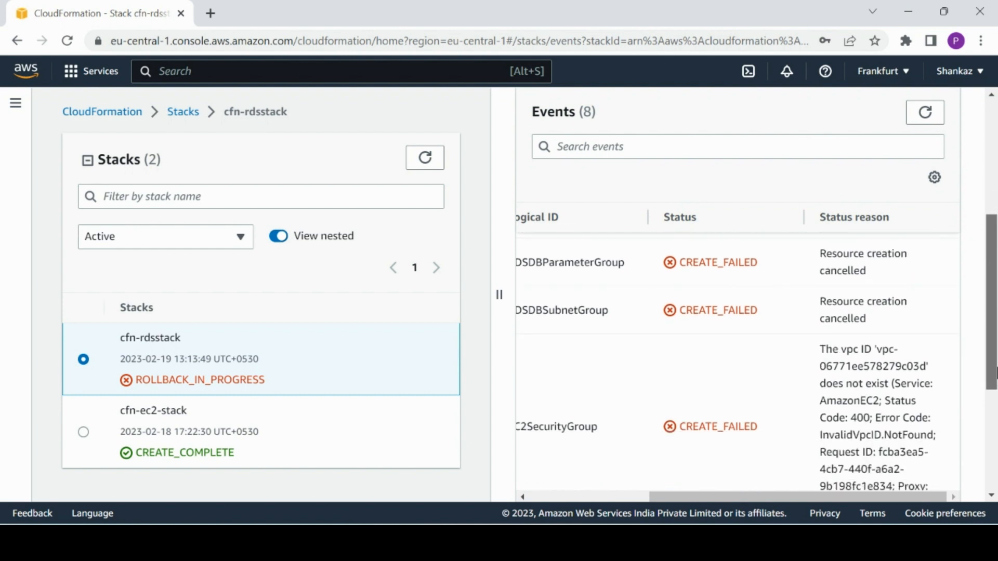
left_click_drag(996, 371, 997, 382)
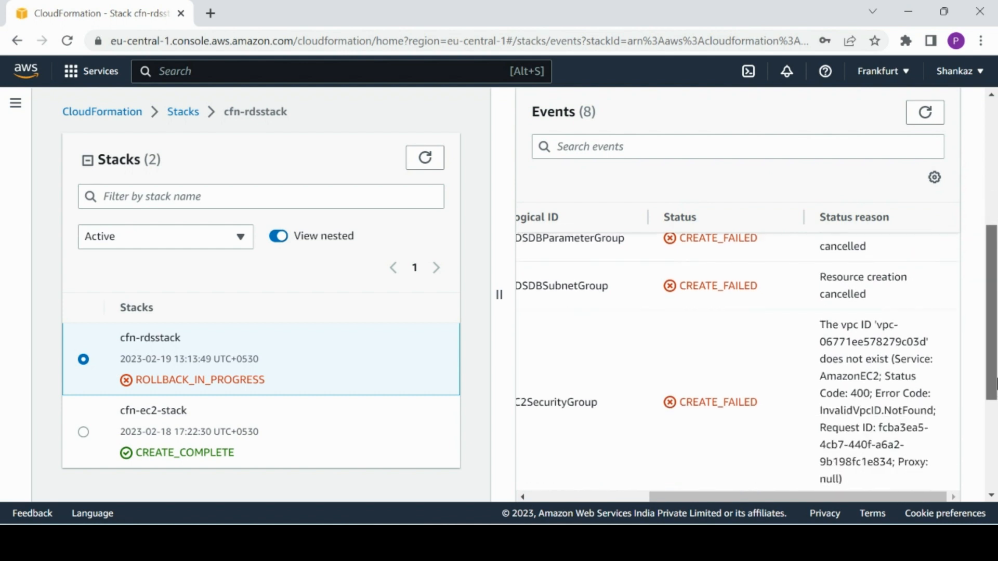
scroll(711, 302, "up", 2)
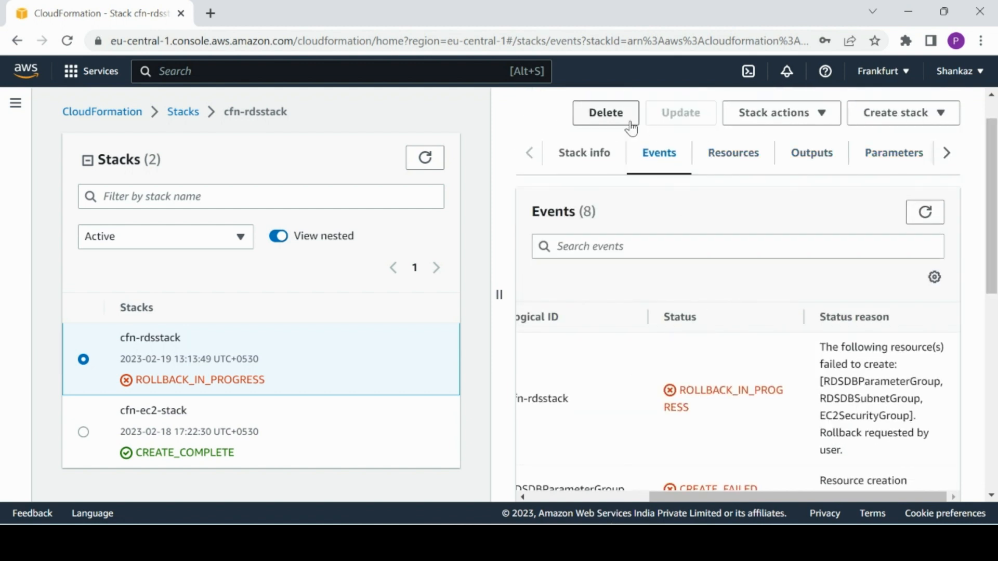
left_click(938, 221)
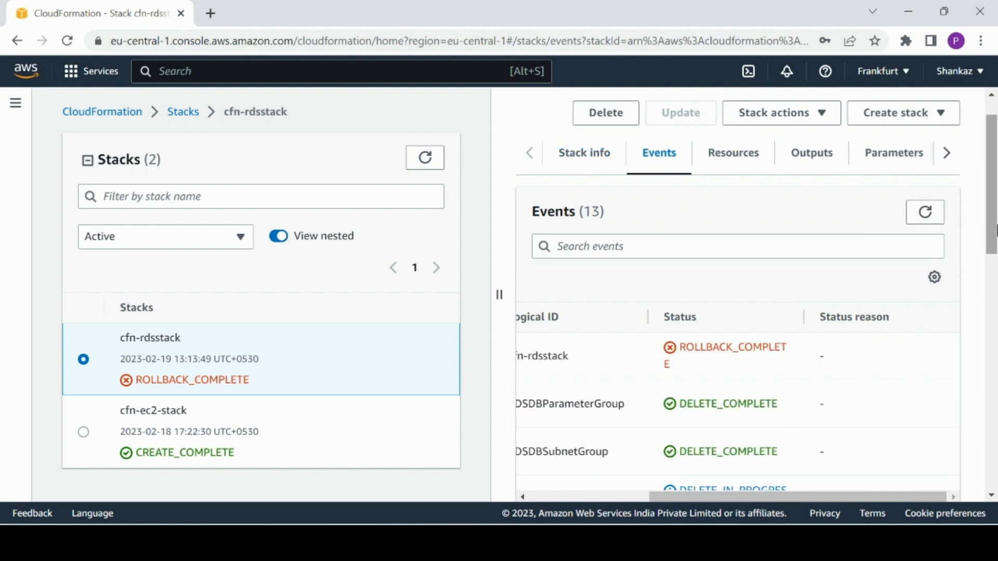
left_click_drag(996, 229, 994, 208)
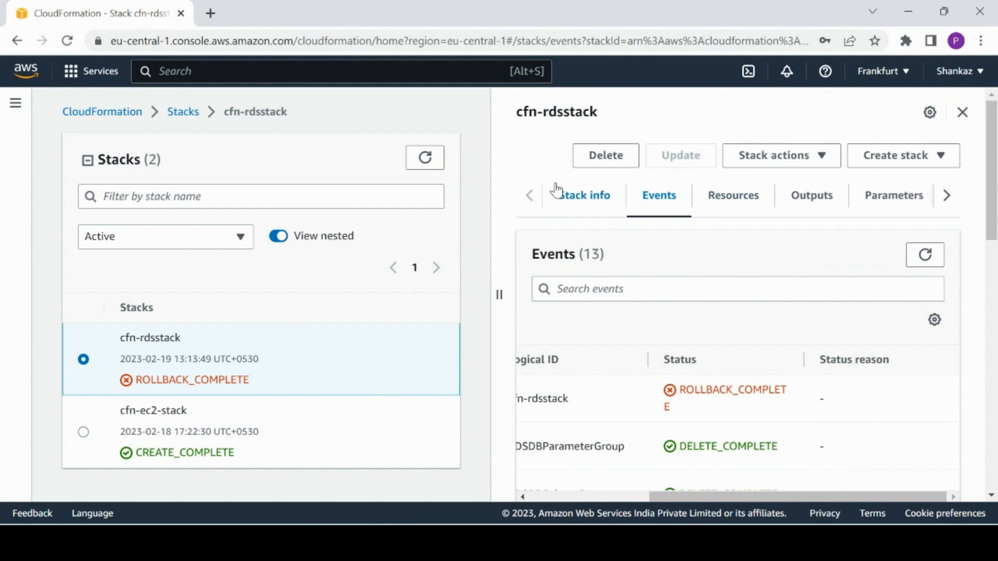
- Delete the cfn-rdsstack stack and confirm the deletion
left_click_drag(562, 195, 617, 166)
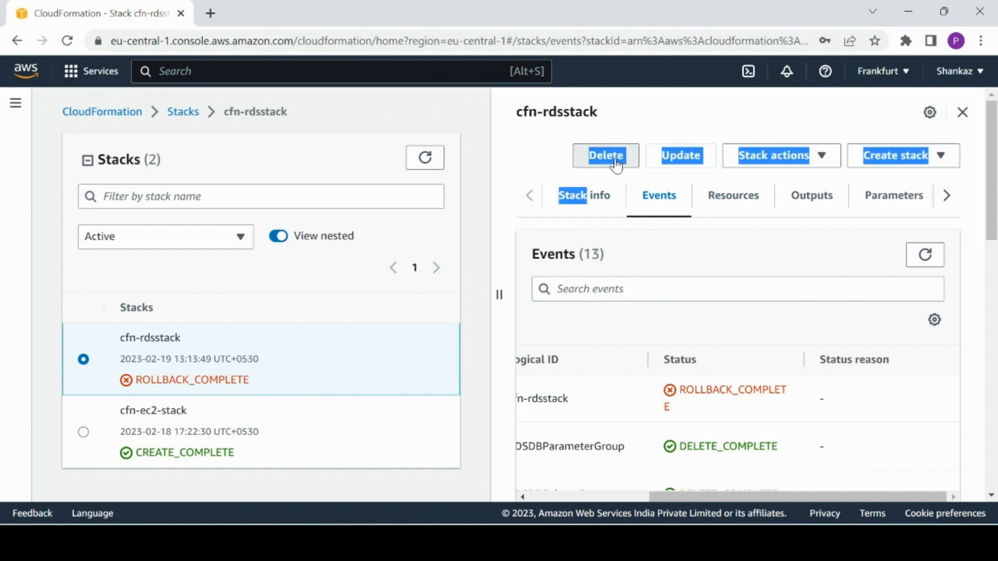
left_click(616, 166)
left_click(679, 358)
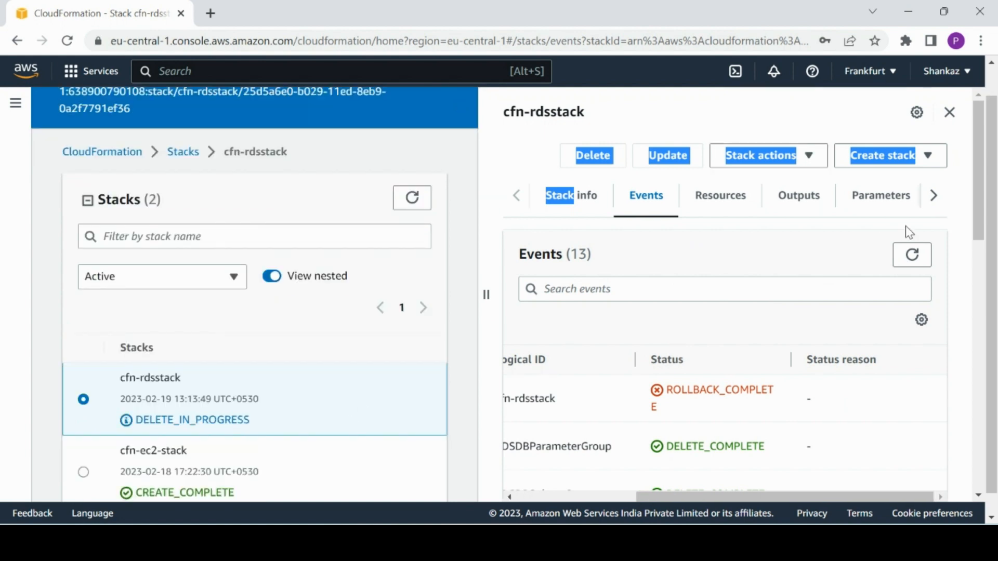
left_click(727, 261)
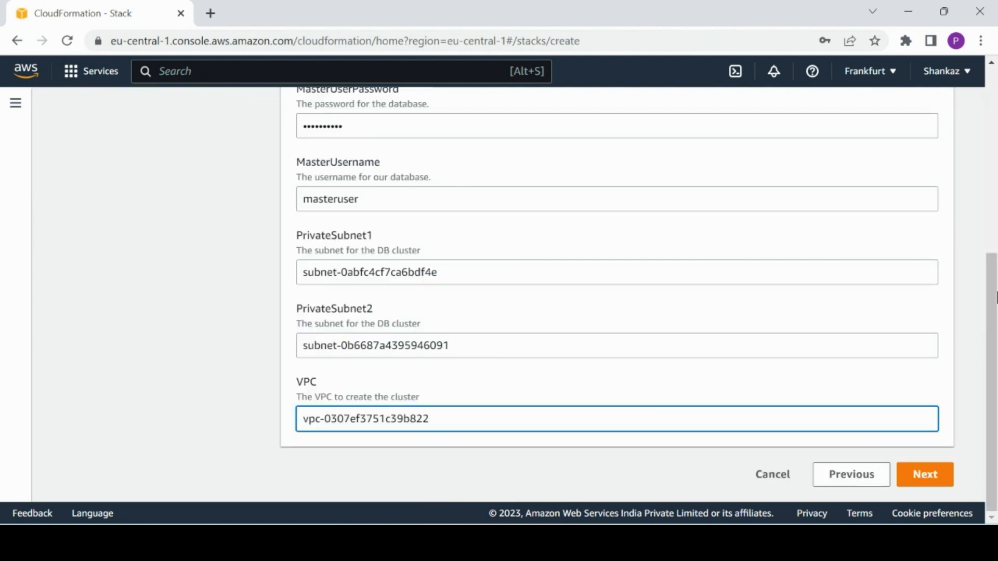
- Check the entered stack details, keep the default stack options, and submit cfn-stack-rds for creation from the review
scroll(618, 299, "up", 7)
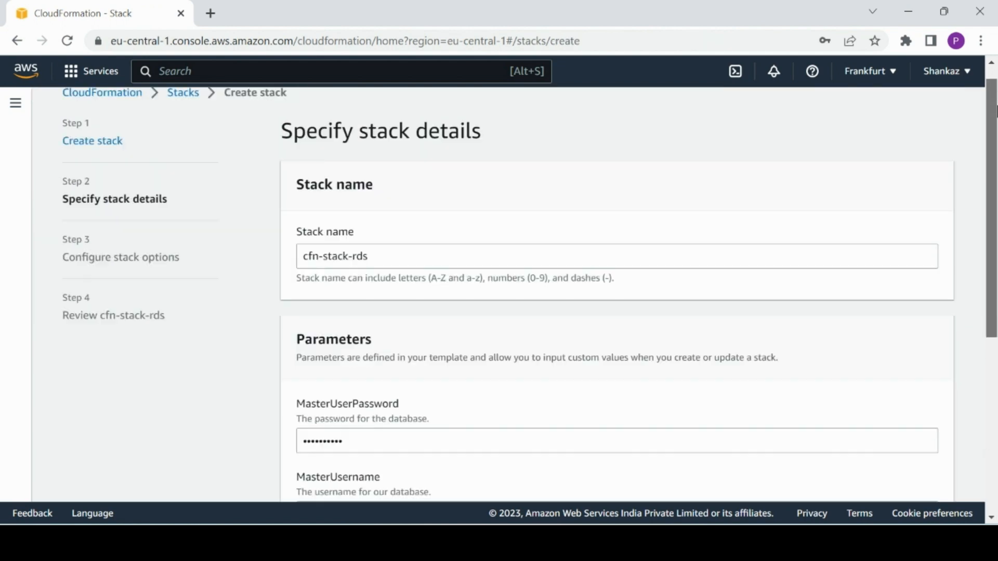
scroll(618, 299, "down", 7)
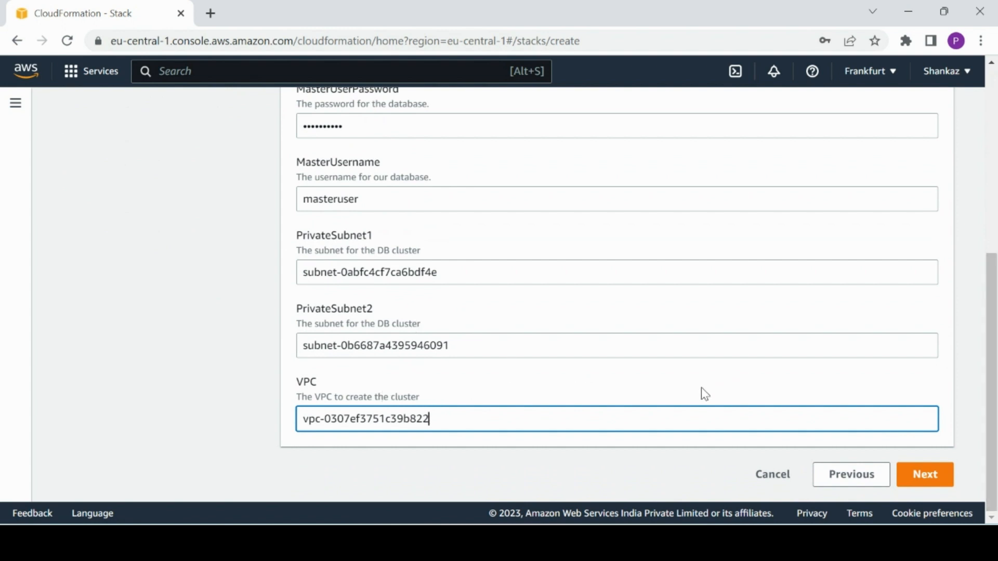
left_click(906, 476)
left_click_drag(995, 224, 996, 493)
left_click(923, 474)
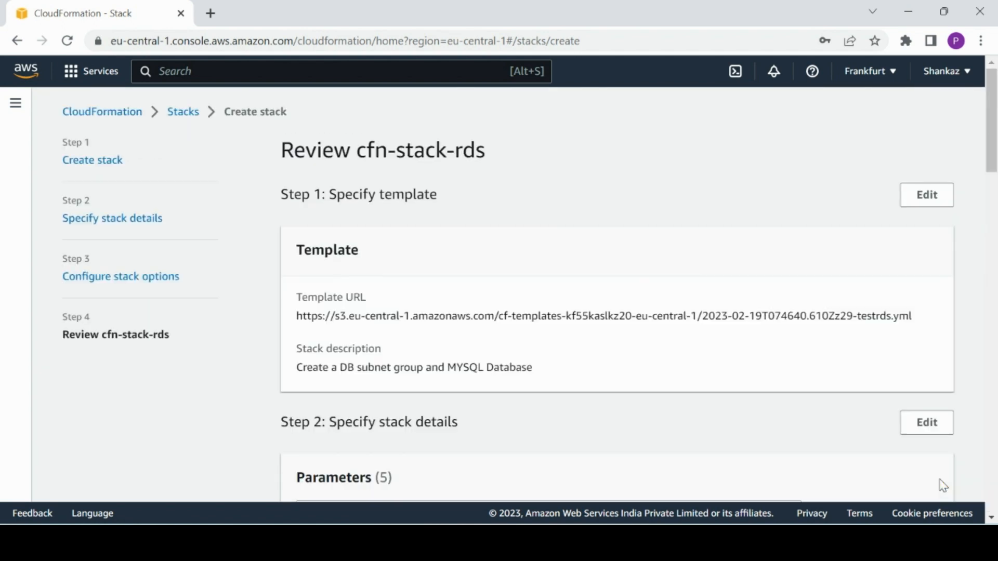
left_click_drag(994, 165, 995, 504)
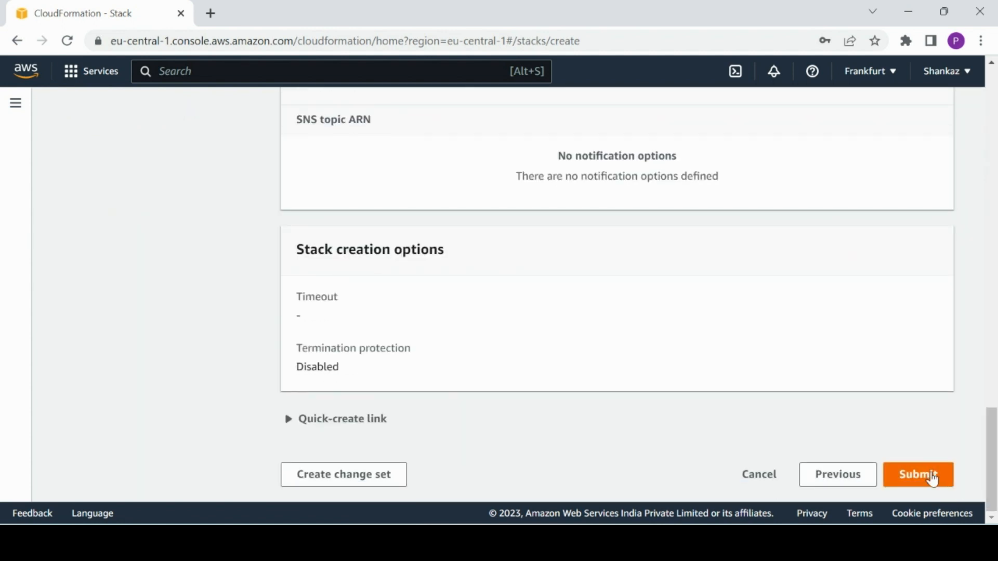
left_click(934, 478)
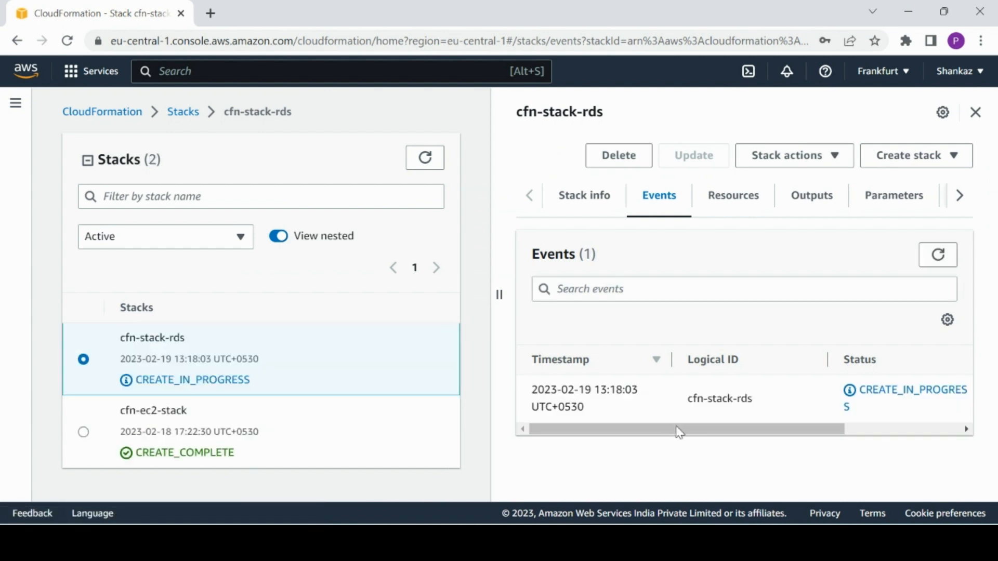
- Refresh the cfn-stack-rds events repeatedly and examine the creation status of each resource
left_click(938, 256)
left_click(938, 264)
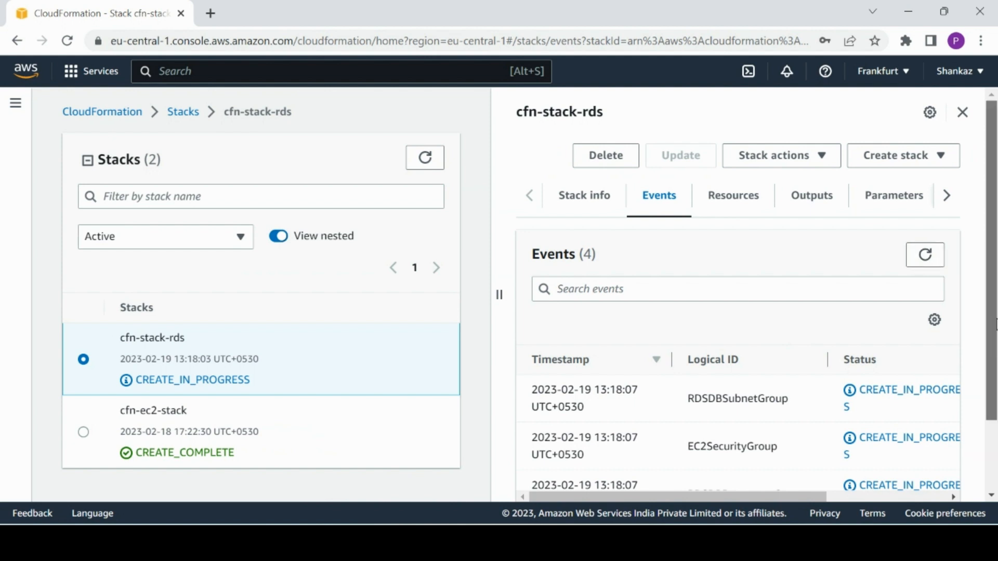
scroll(993, 312, "down", 2)
left_click(938, 167)
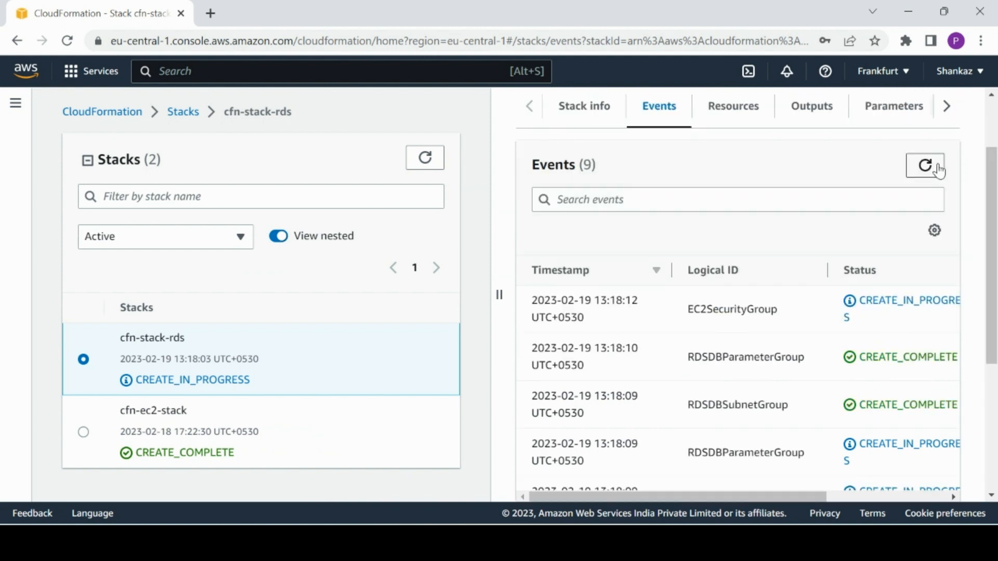
left_click(937, 167)
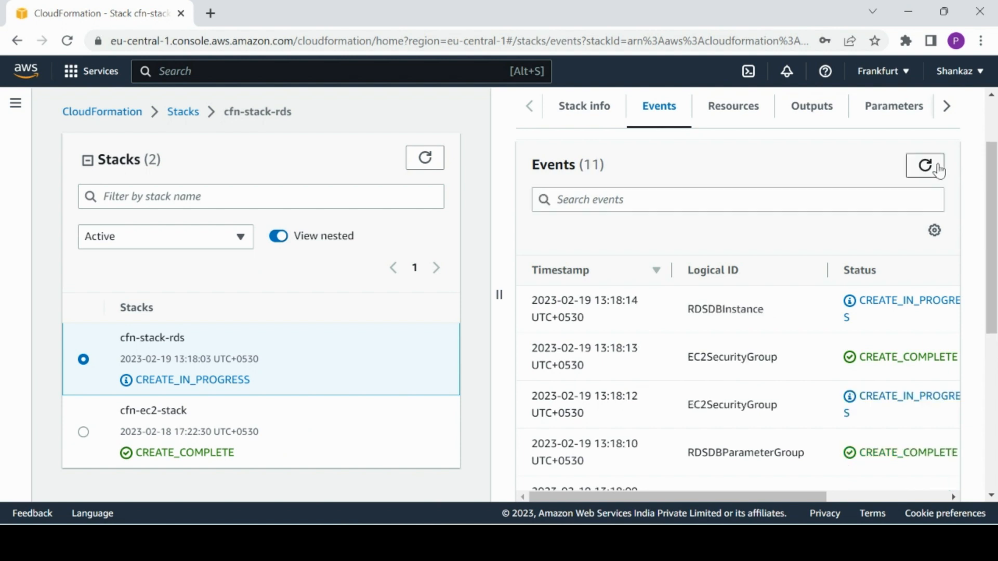
left_click(939, 168)
left_click(939, 167)
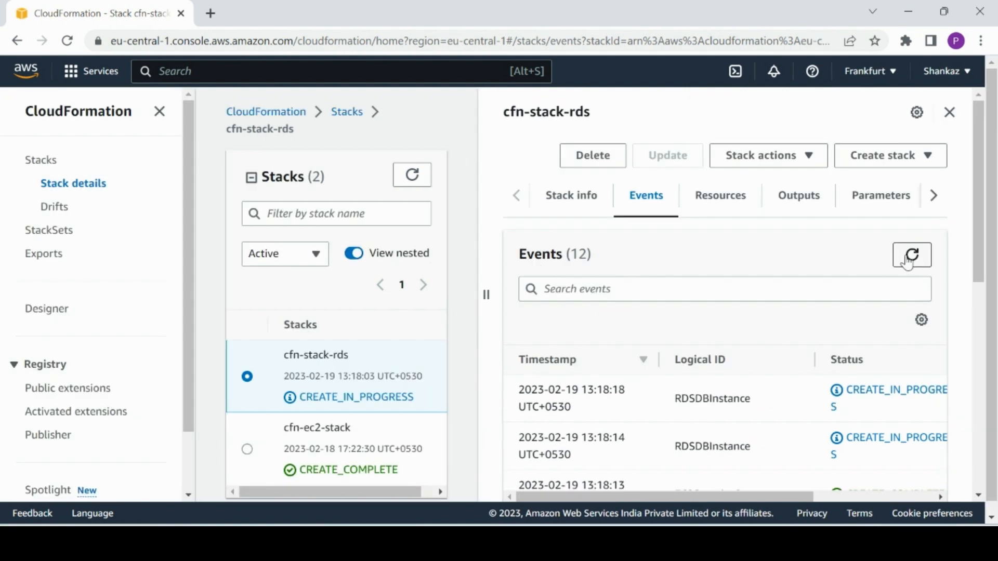
left_click(912, 255)
scroll(982, 322, "down", 3)
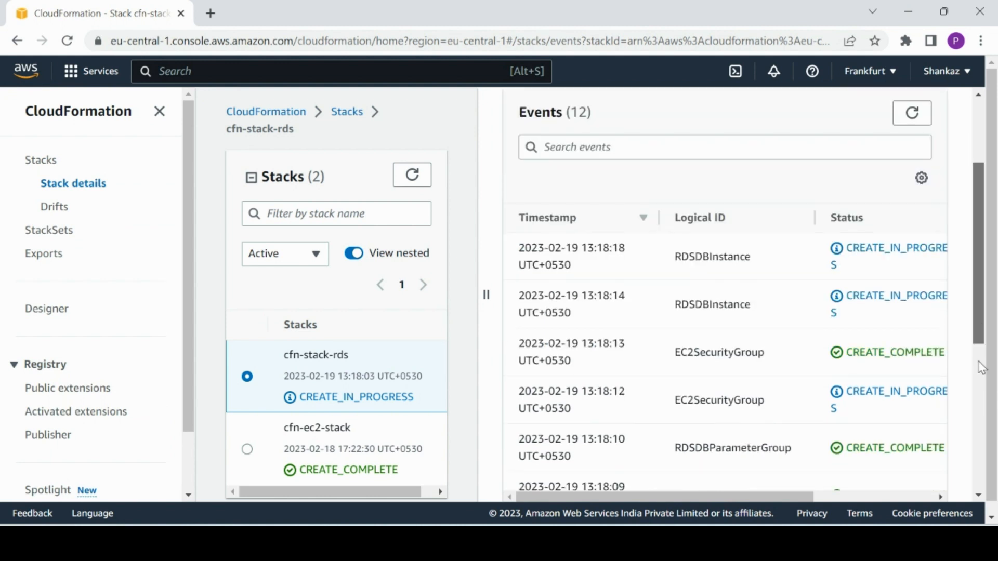
left_click_drag(981, 368, 981, 294)
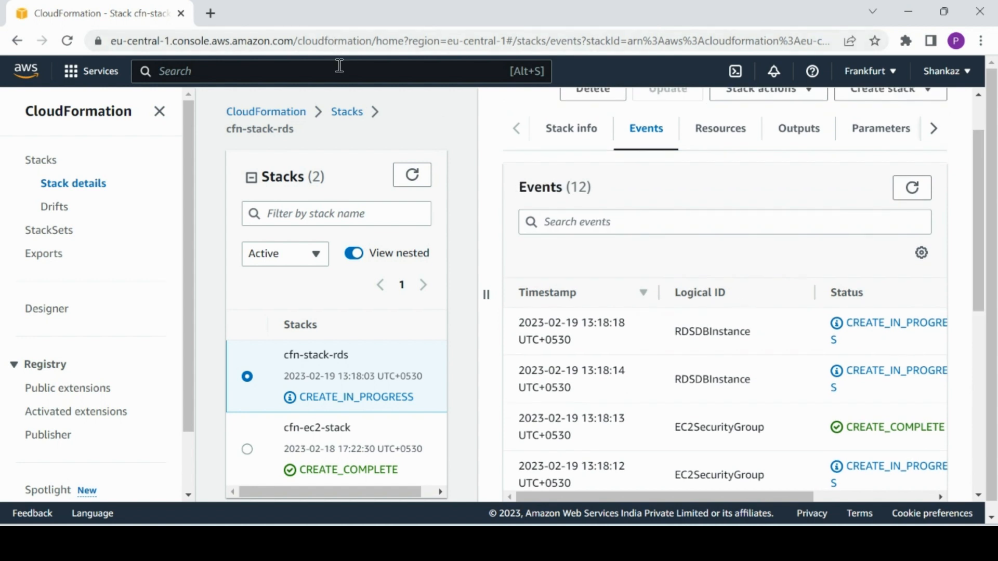
- Search the AWS services for rds, open the RDS console in a new browser tab, and switch to it
type("rds")
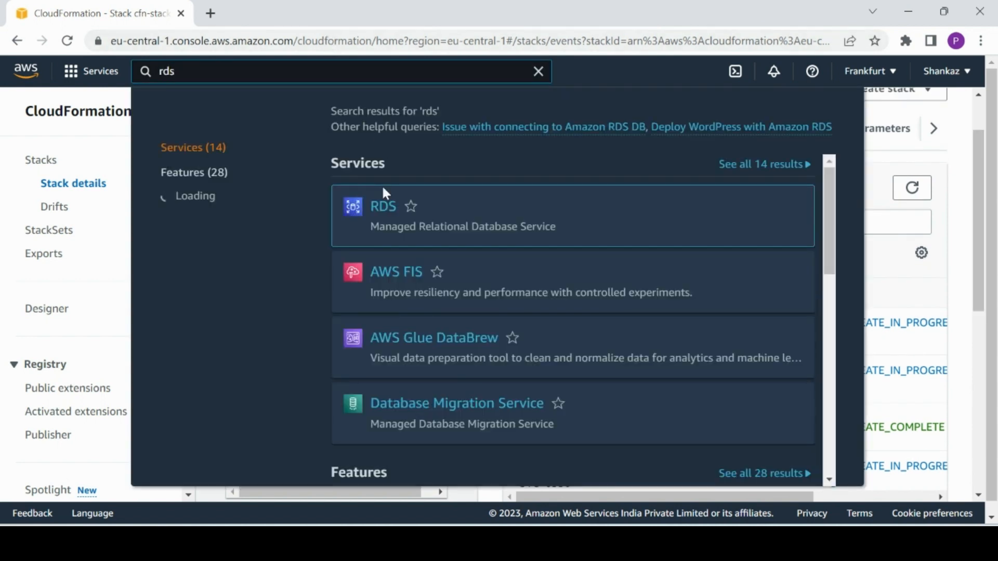
middle_click(381, 204)
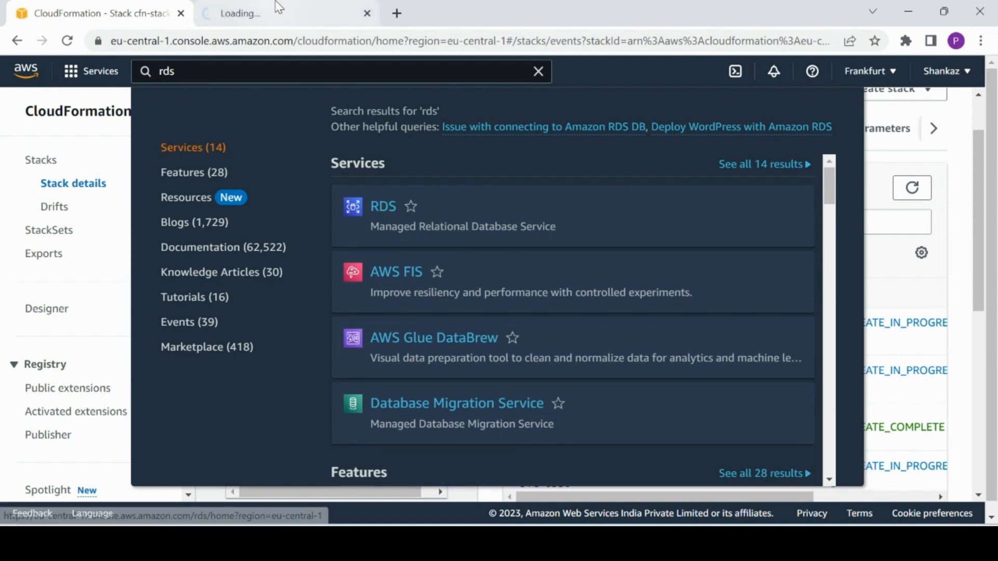
left_click(279, 8)
left_click(162, 9)
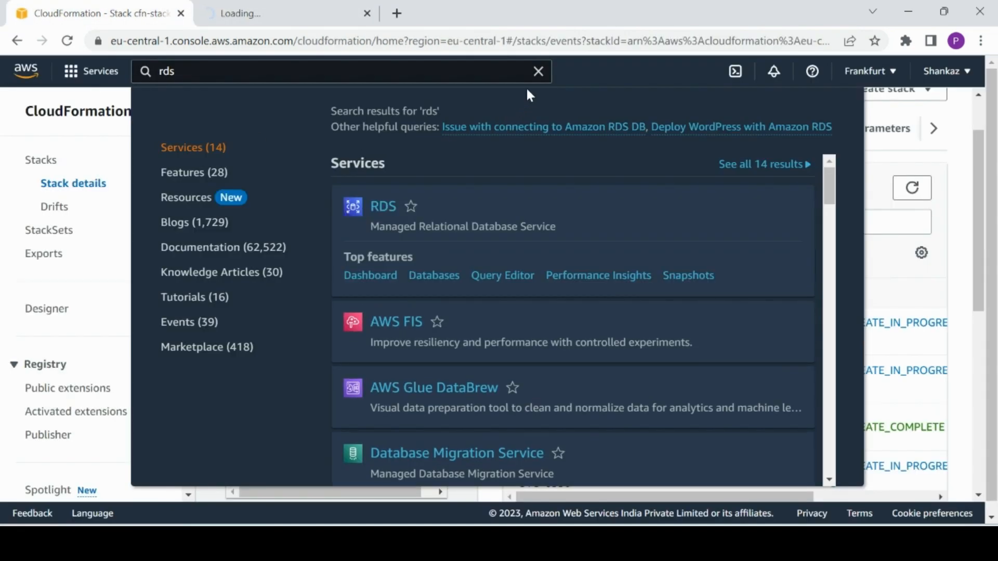
left_click(537, 71)
key("ctrl+Tab")
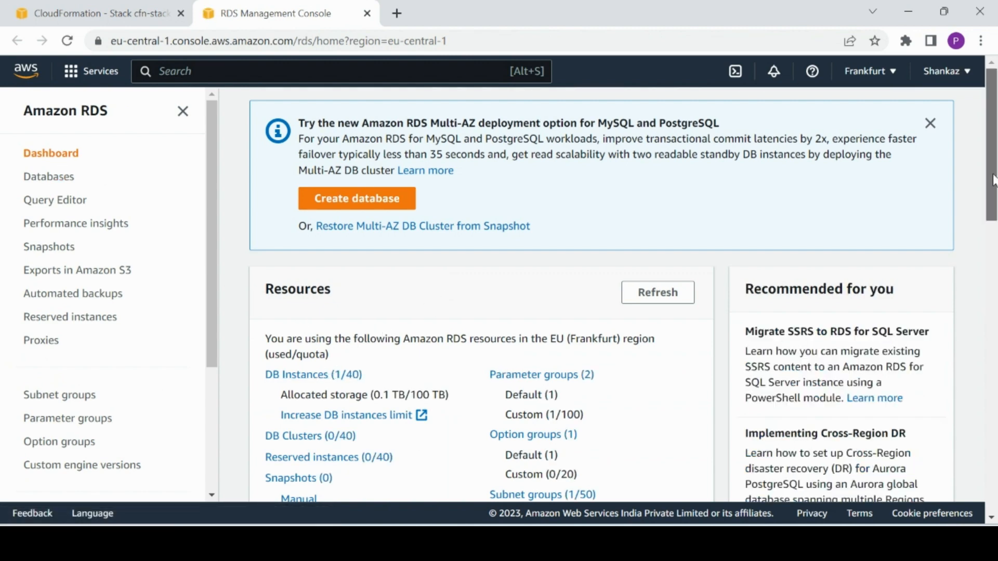
- Examine the RDS dashboard's resource summary, then the engine, size and status columns of the databases list
left_click_drag(994, 179, 996, 263)
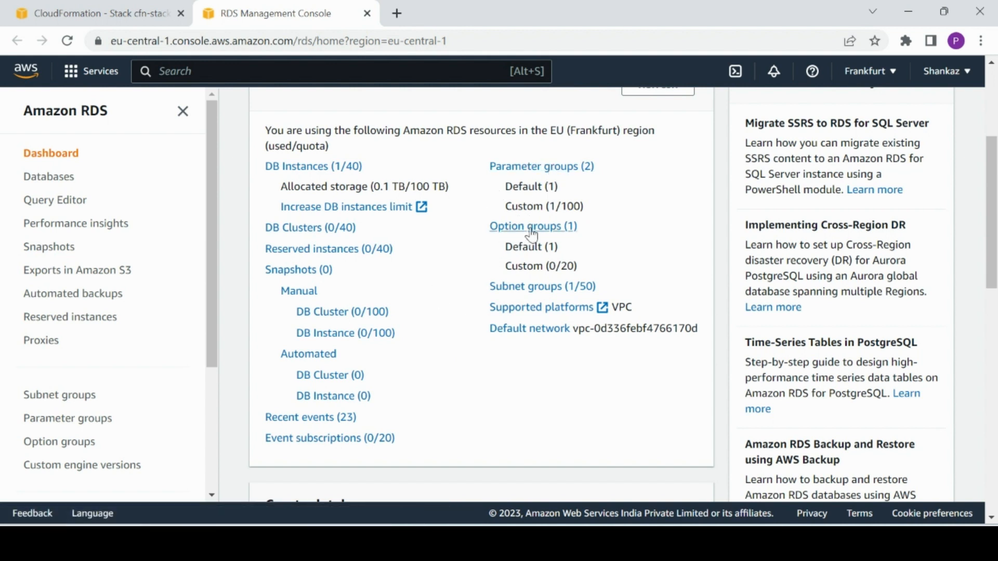
left_click(68, 182)
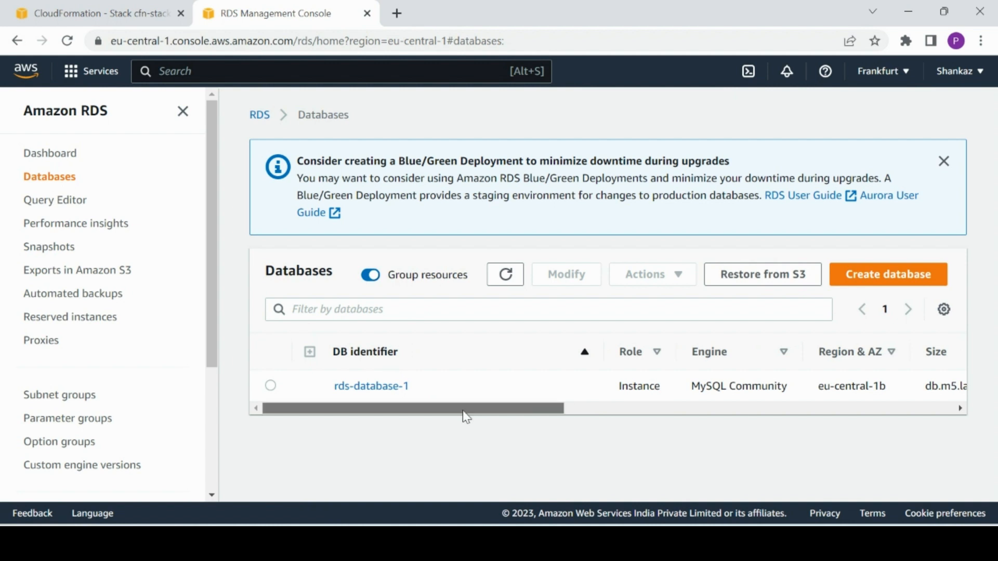
left_click_drag(462, 411, 655, 414)
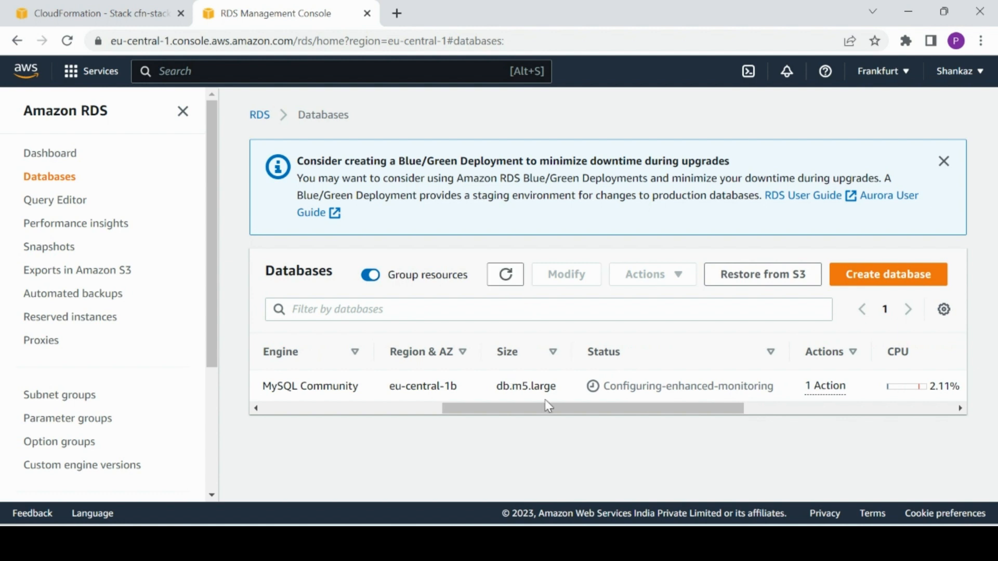
left_click_drag(560, 417, 315, 385)
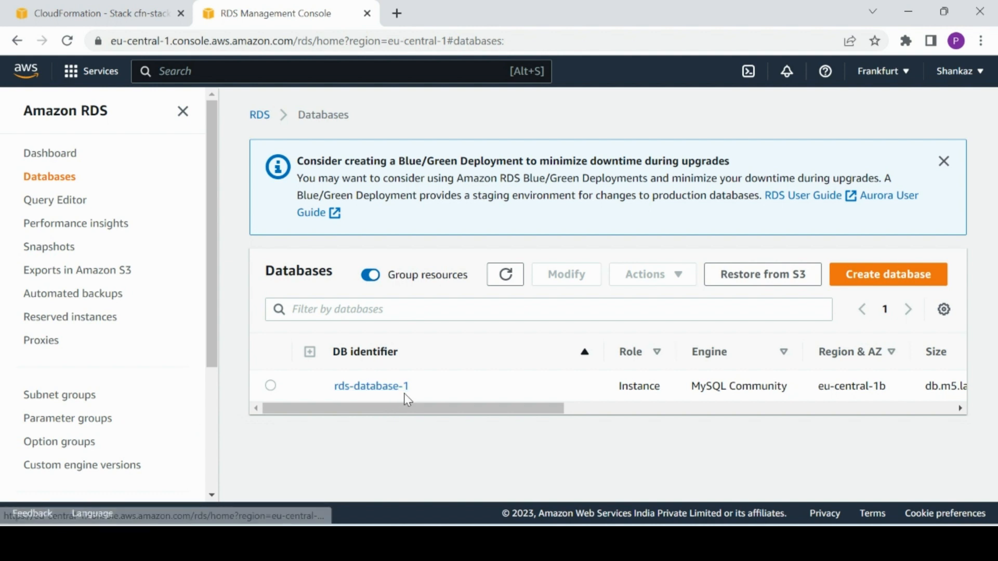
- Examine the RDS subnet groups and the name of the cfn-stack-rds parameter group in the parameter groups list
left_click(82, 397)
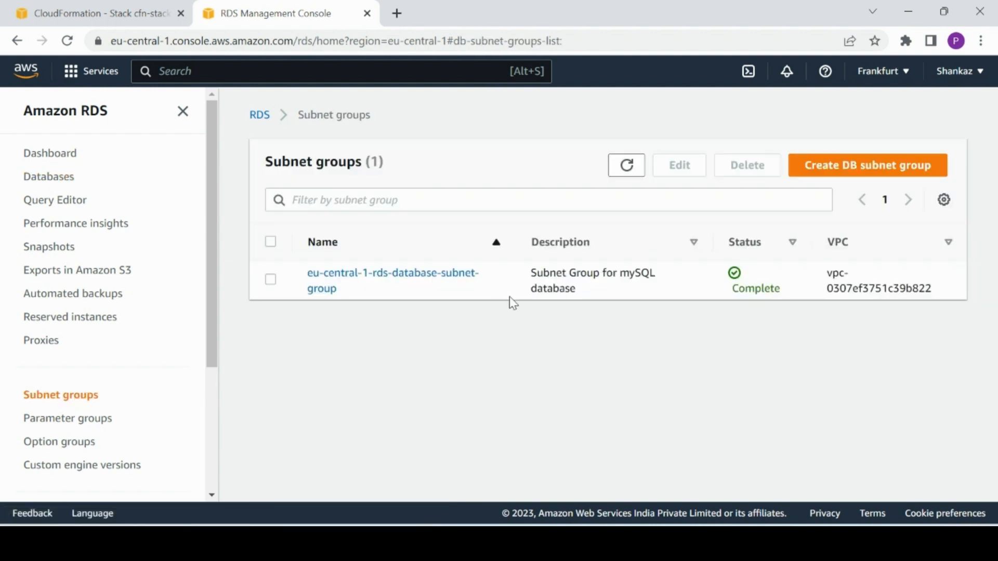
left_click(63, 418)
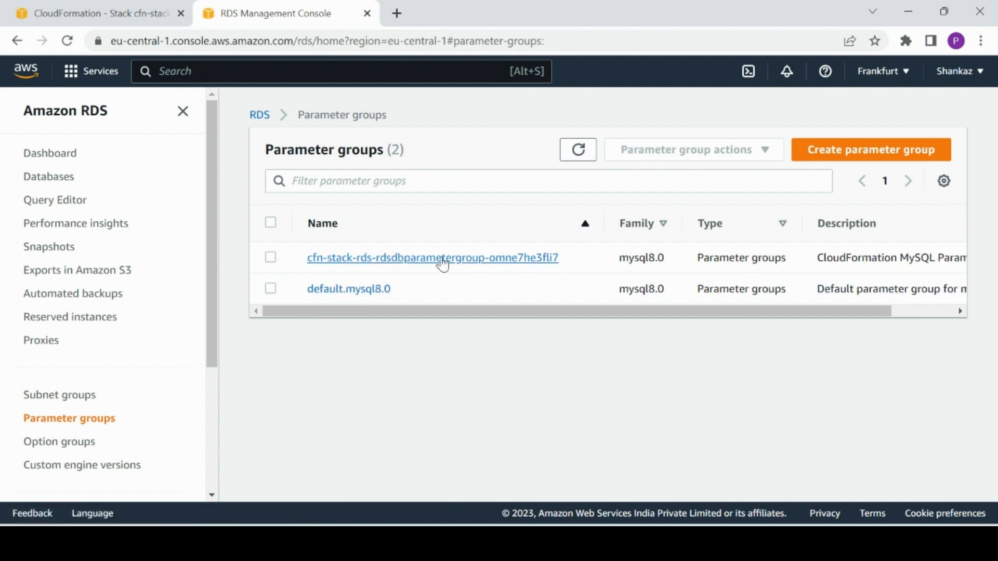
left_click_drag(591, 268, 312, 266)
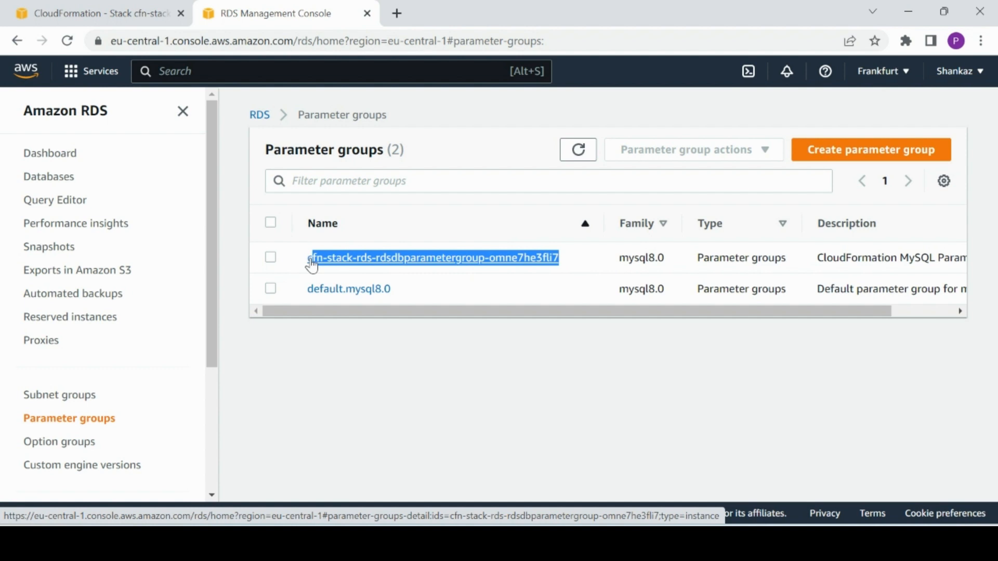
left_click(460, 228)
left_click(461, 227)
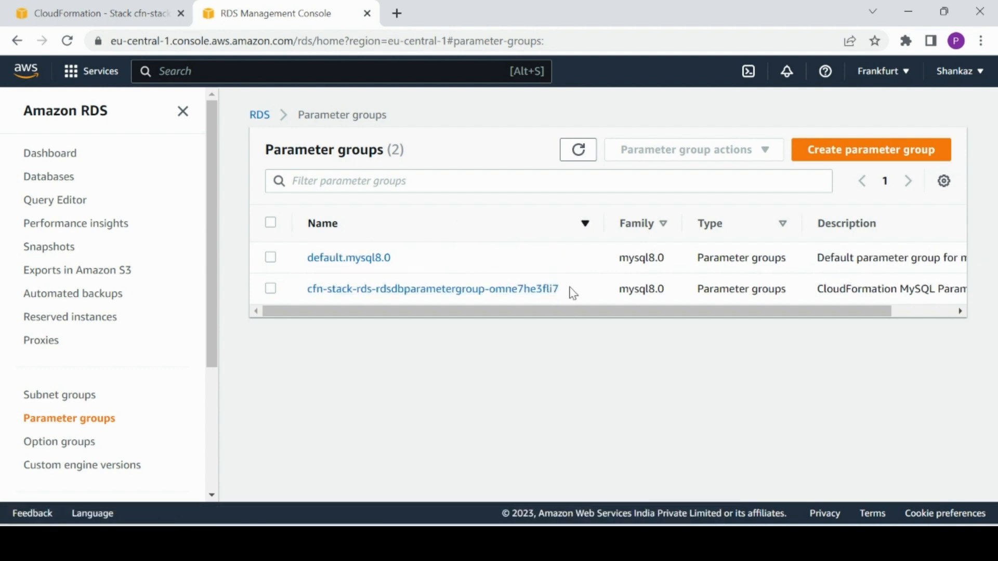
left_click_drag(573, 294, 301, 292)
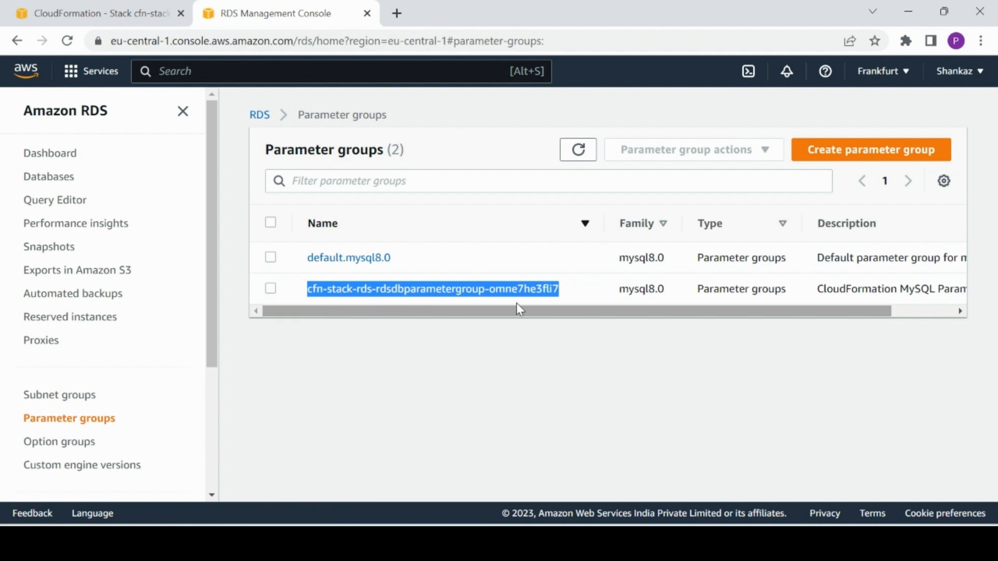
left_click(587, 296)
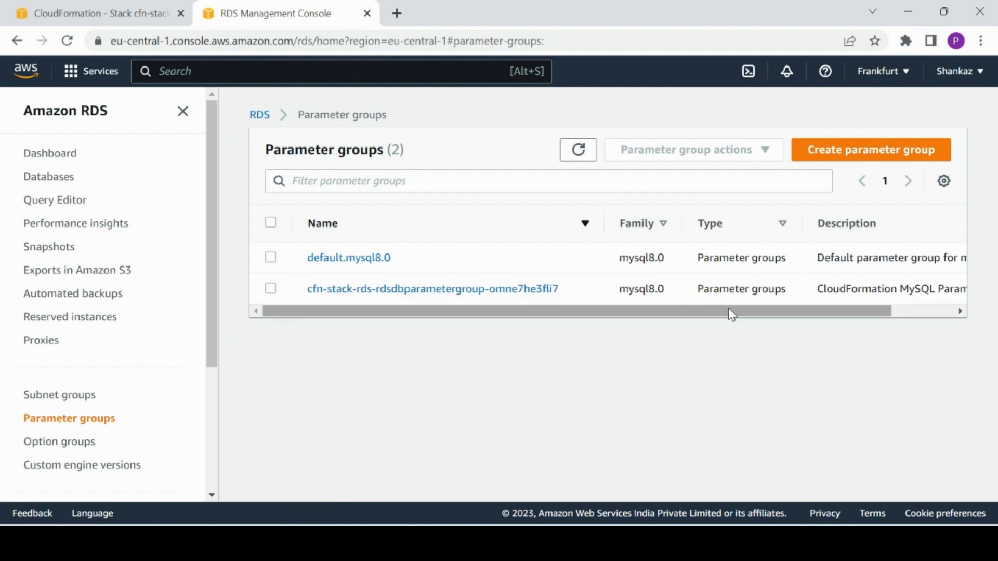
left_click_drag(732, 314, 550, 338)
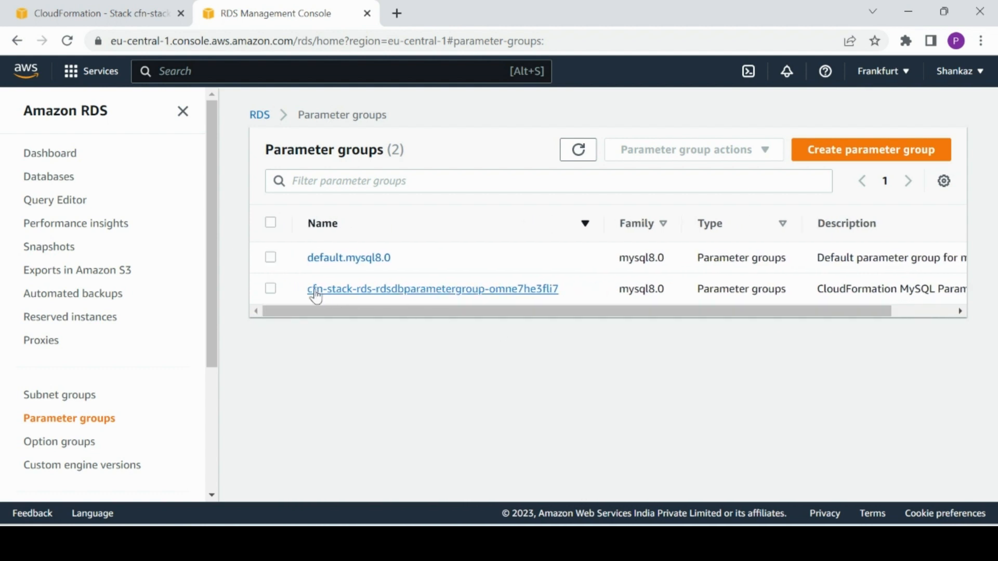
left_click_drag(306, 289, 370, 290)
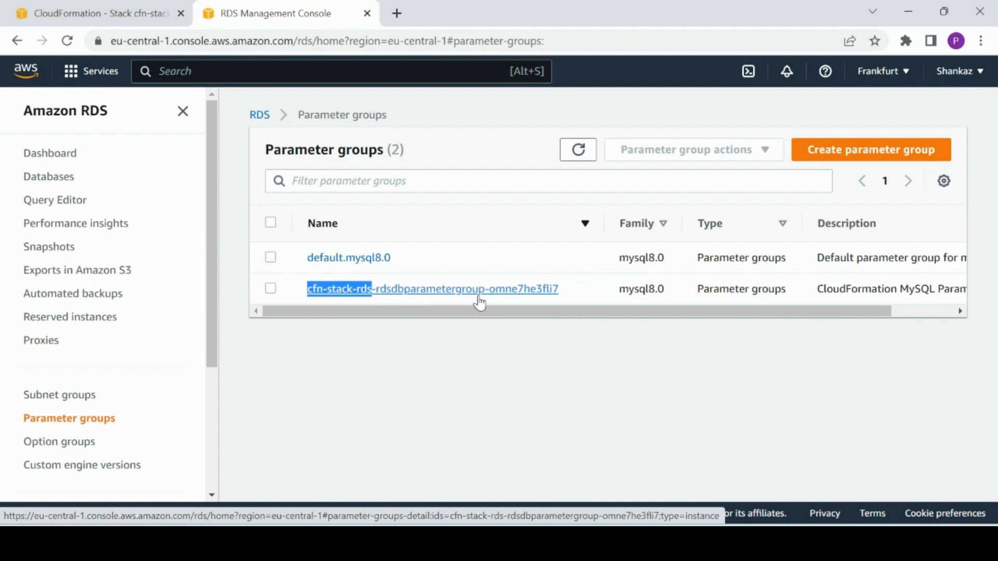
left_click_drag(569, 288, 489, 290)
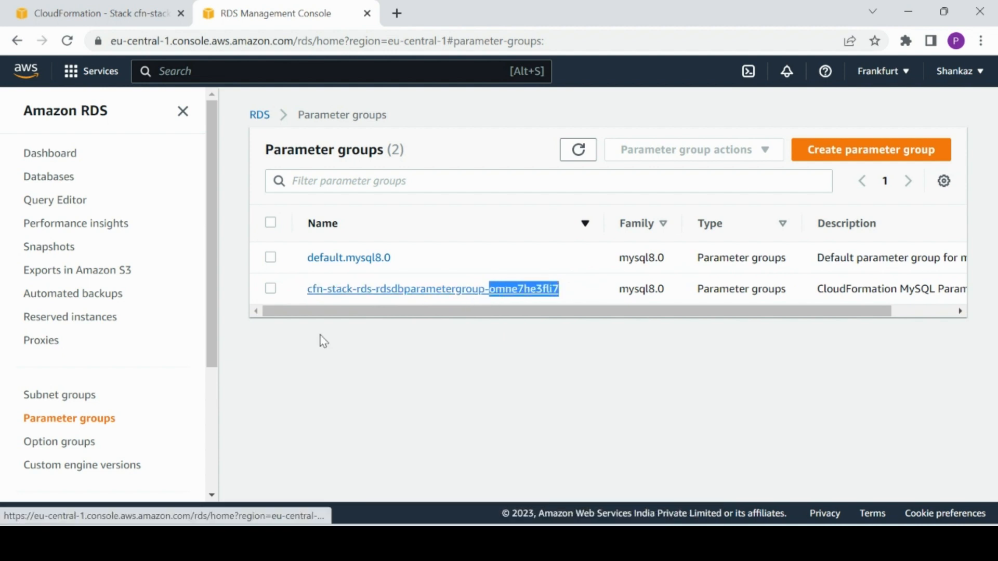
- Open the rds-database-1 details and examine its status and its maintenance, backup and snapshot settings
left_click(64, 179)
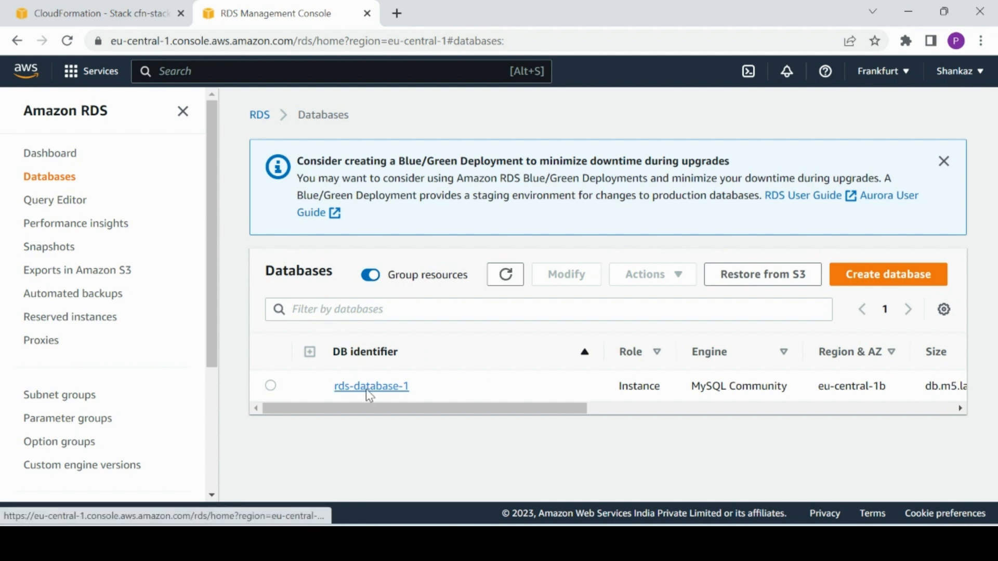
left_click(369, 390)
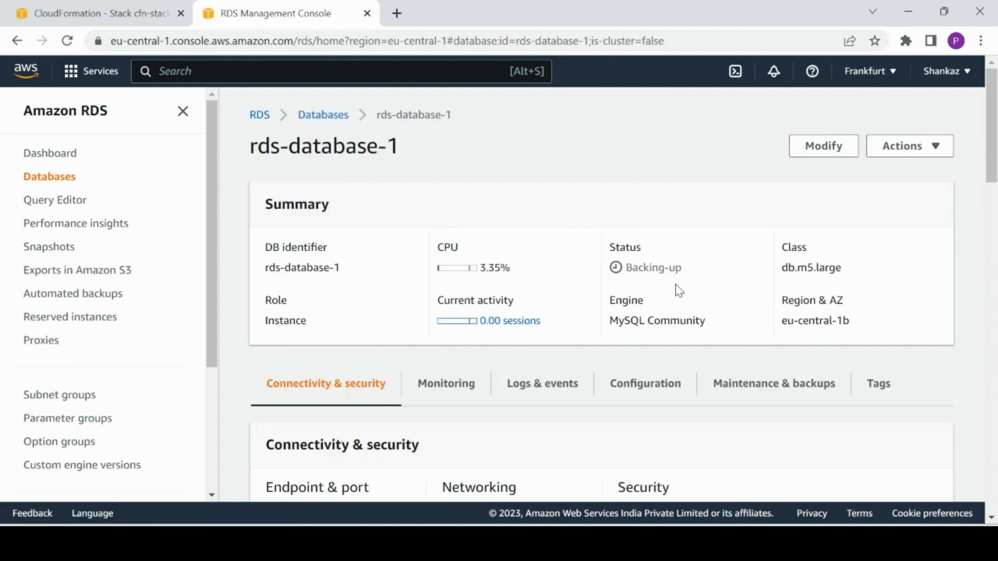
left_click_drag(619, 266, 688, 274)
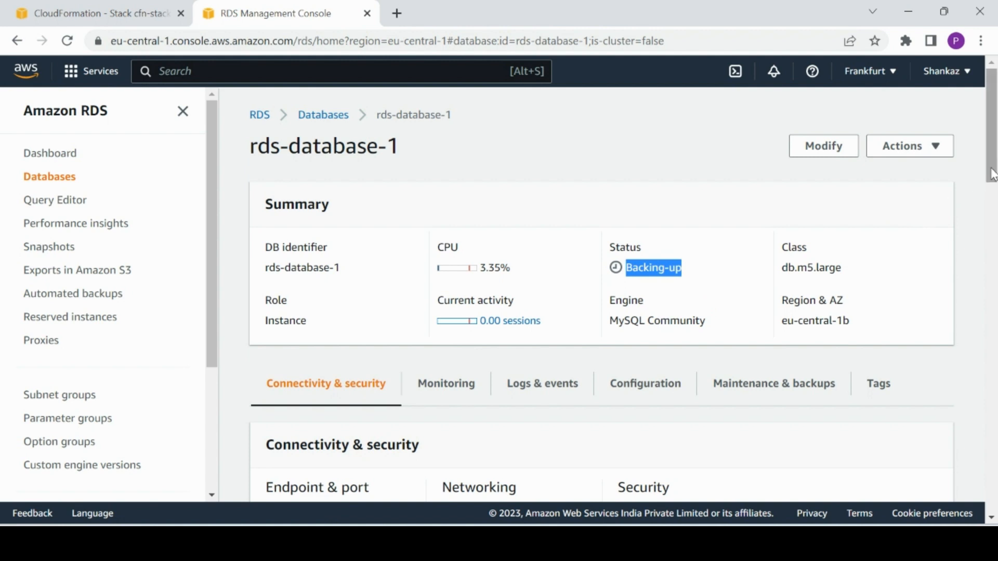
scroll(992, 174, "down", 4)
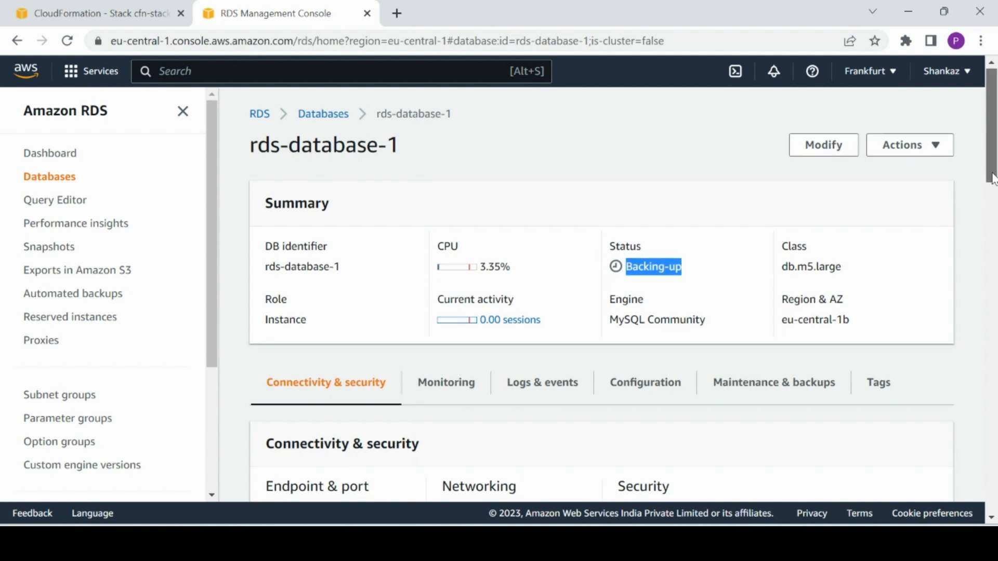
left_click(776, 185)
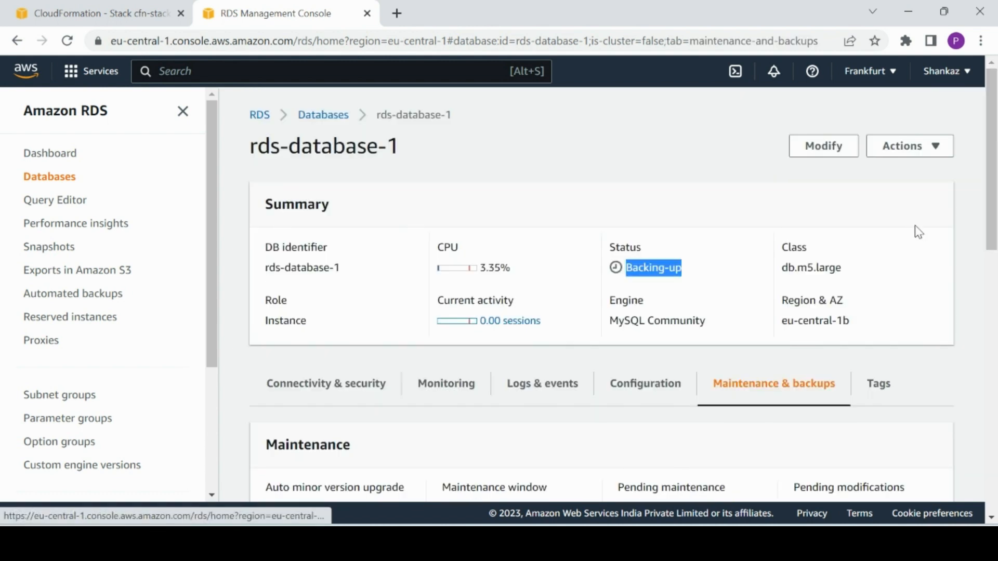
scroll(994, 234, "down", 3)
scroll(995, 273, "down", 1)
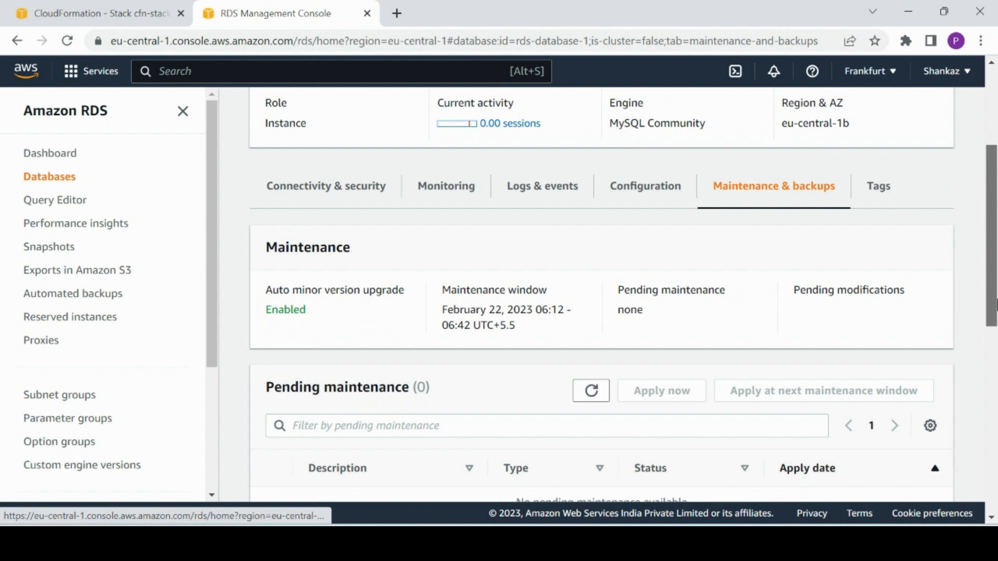
scroll(997, 304, "down", 8)
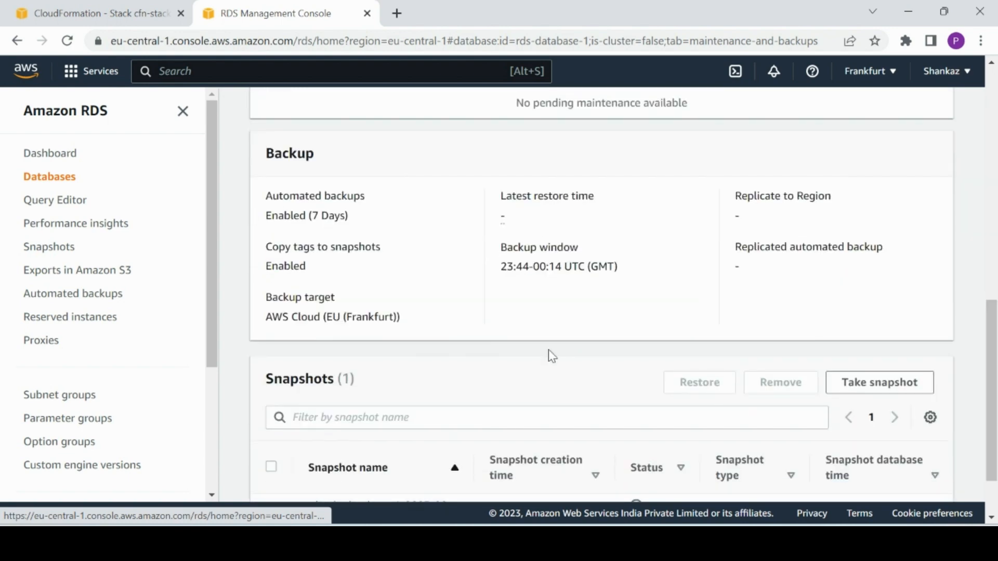
- Examine the automated backup and tag-copy settings of rds-database-1, along with its snapshots list
left_click_drag(271, 218, 360, 223)
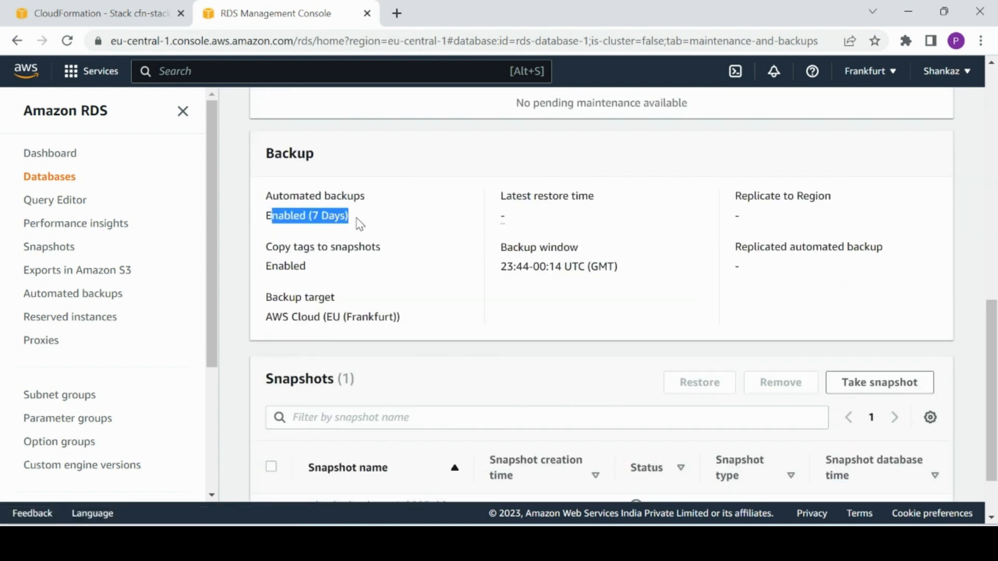
left_click(270, 266)
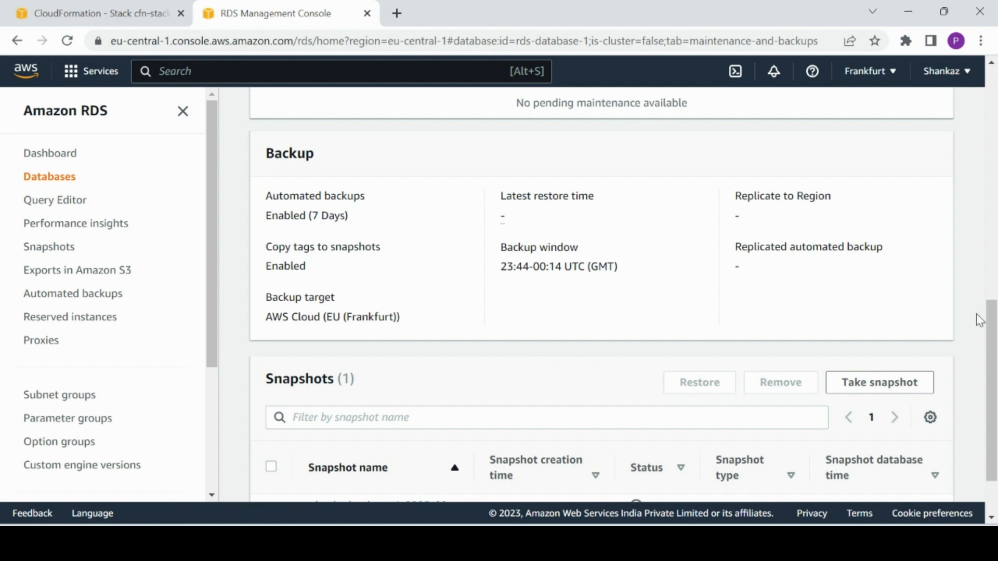
left_click_drag(994, 360, 996, 390)
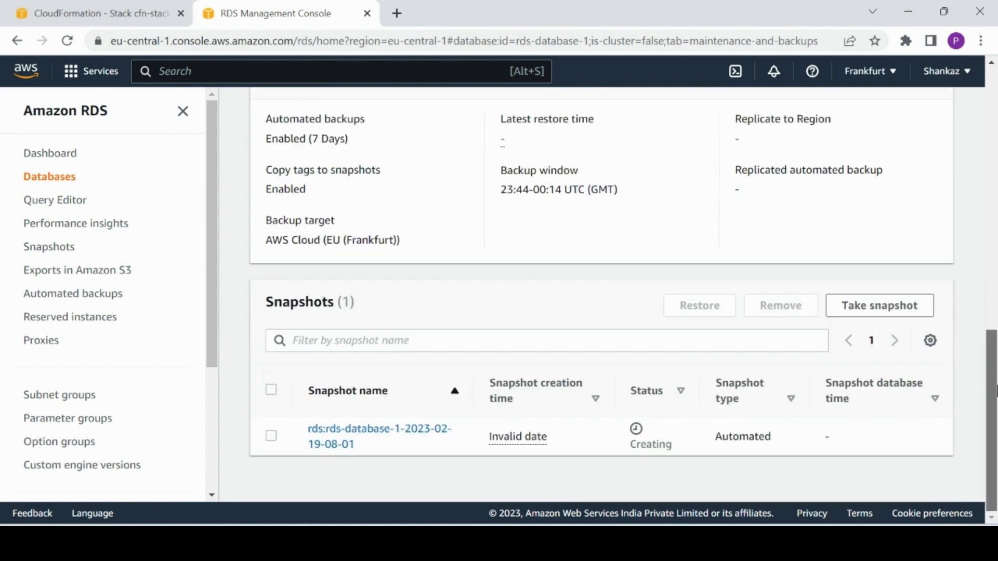
left_click_drag(996, 353, 990, 150)
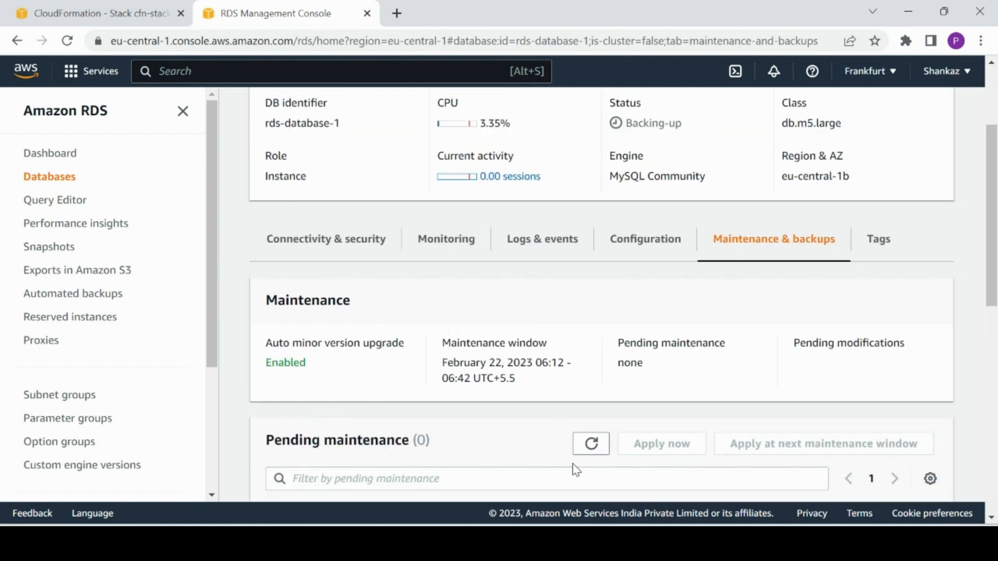
- Switch to the testrds template in Notepad and examine the CopyTagsToSnapshot, PerformanceInsightsRetentionPeriod and BackupRetentionPeriod properties of the DB instance
left_click(598, 523)
left_click(619, 469)
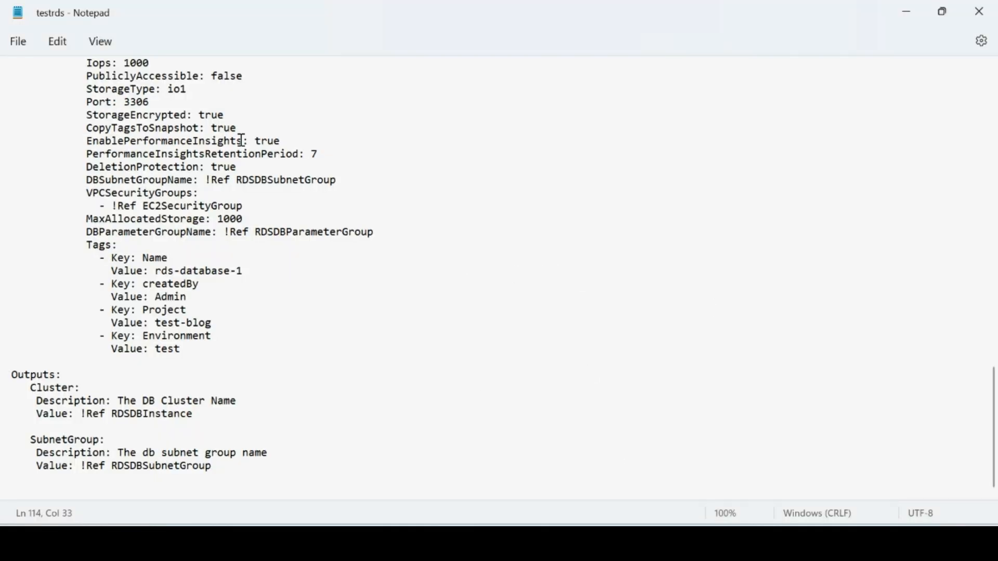
left_click_drag(87, 128, 245, 128)
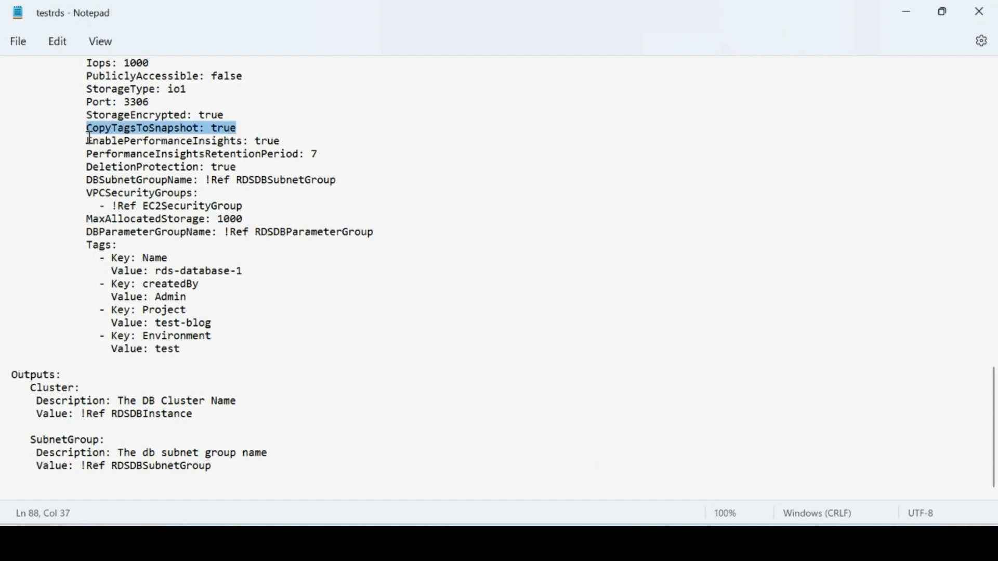
left_click_drag(88, 154, 329, 155)
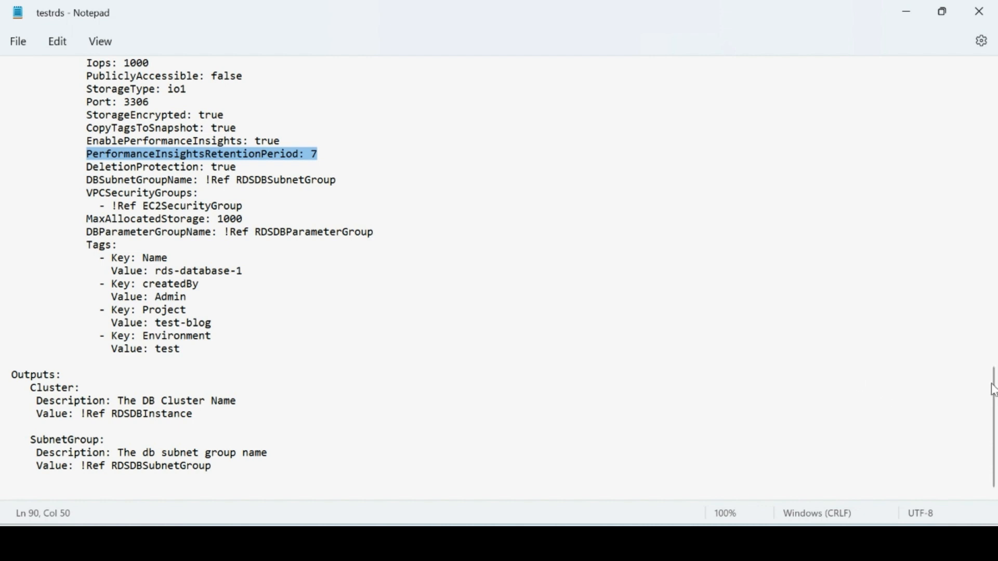
left_click_drag(994, 390, 989, 327)
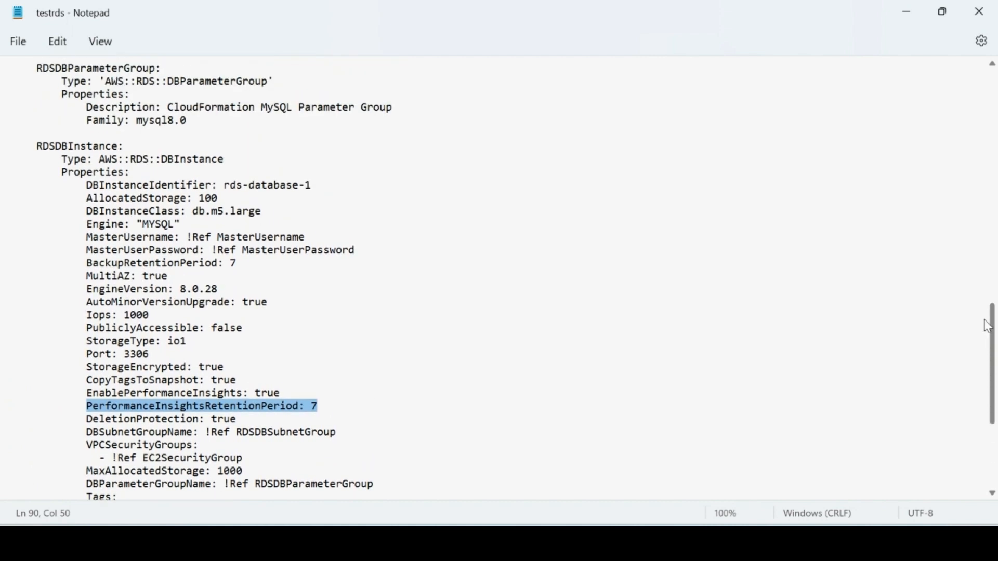
left_click_drag(87, 263, 240, 271)
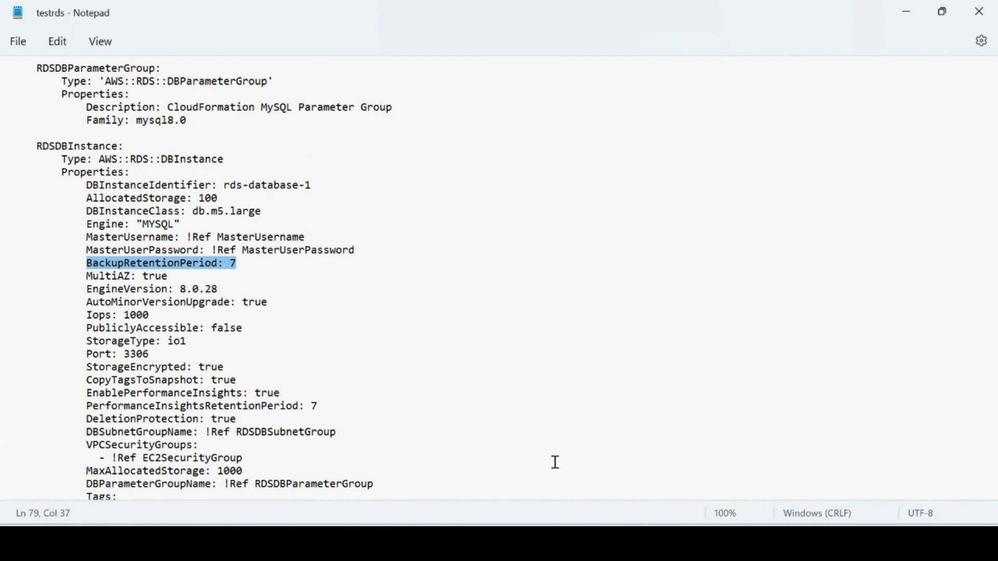
- Return to the RDS console in the browser and examine which actions are offered for rds-database-1
left_click(575, 540)
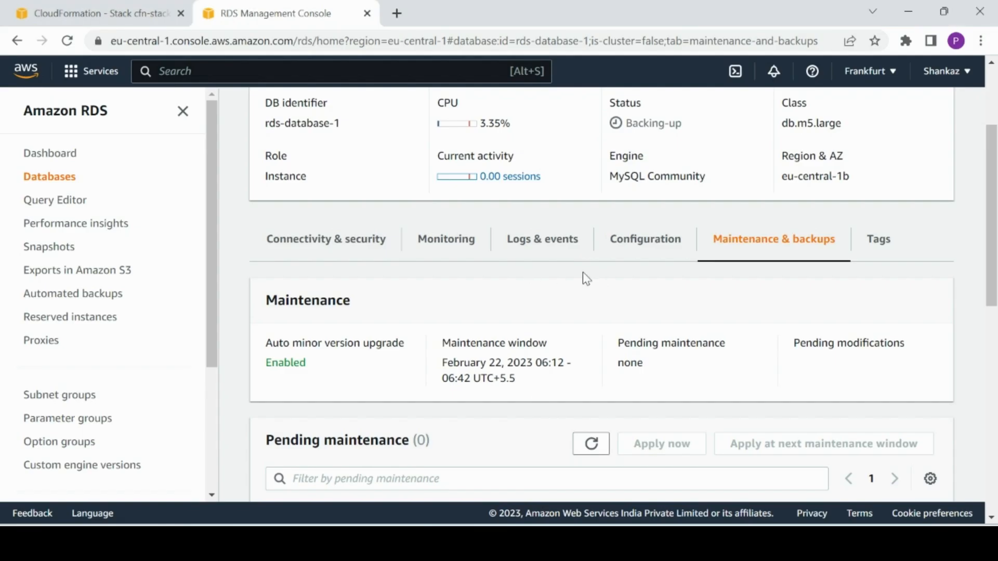
left_click_drag(991, 219, 987, 139)
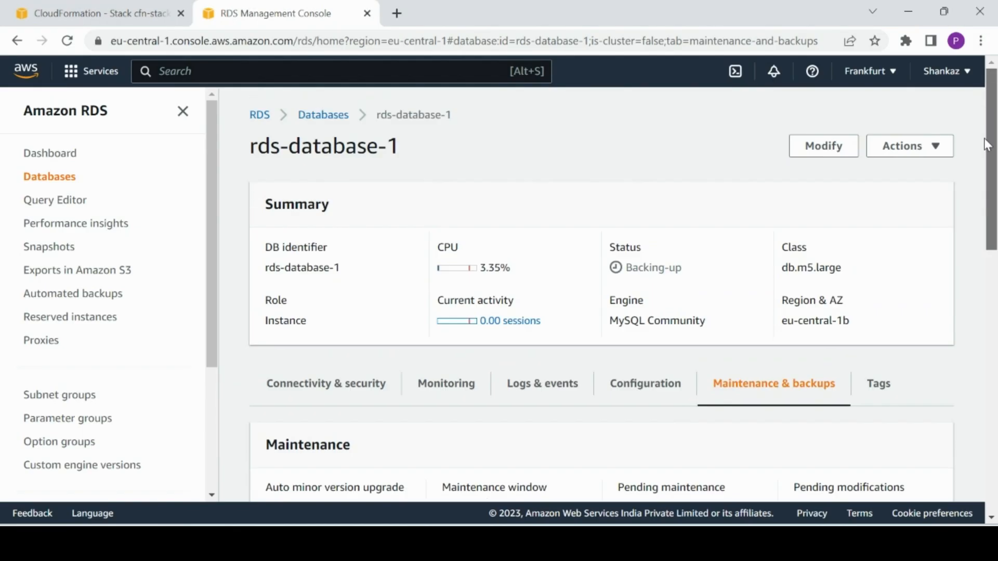
left_click(912, 153)
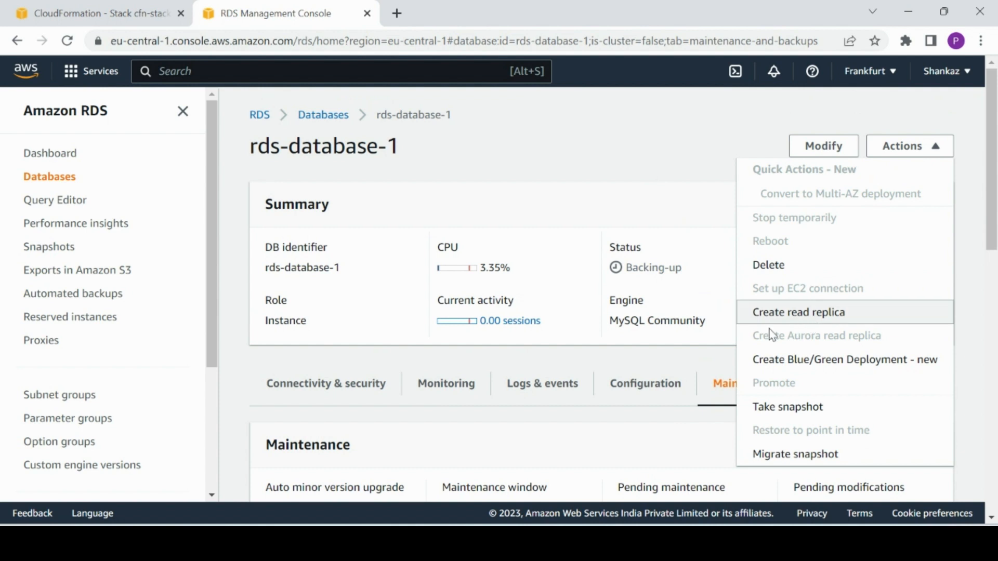
left_click(626, 154)
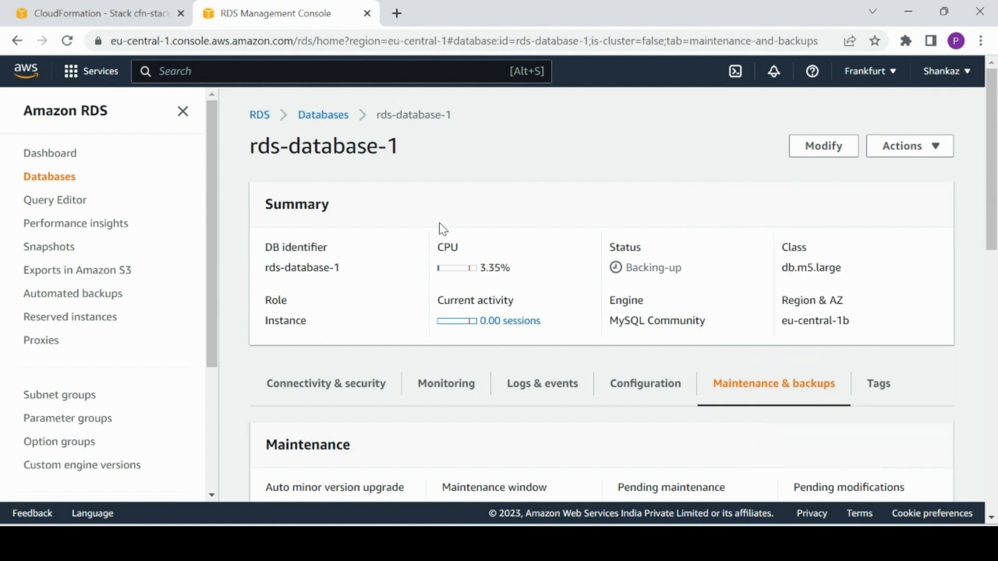
- Go back to the databases list, refresh it, and examine the status of rds-database-1
left_click(323, 115)
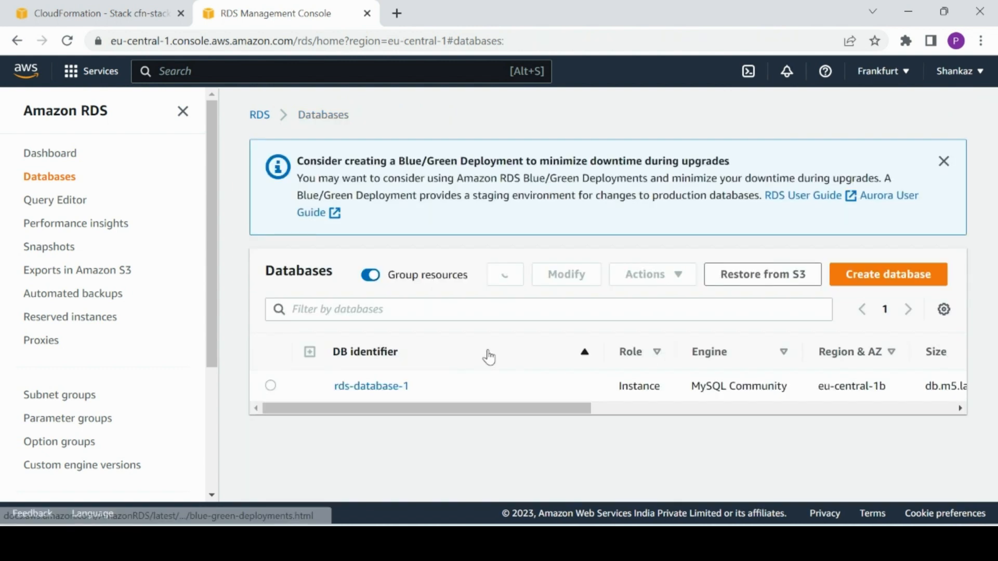
left_click(516, 276)
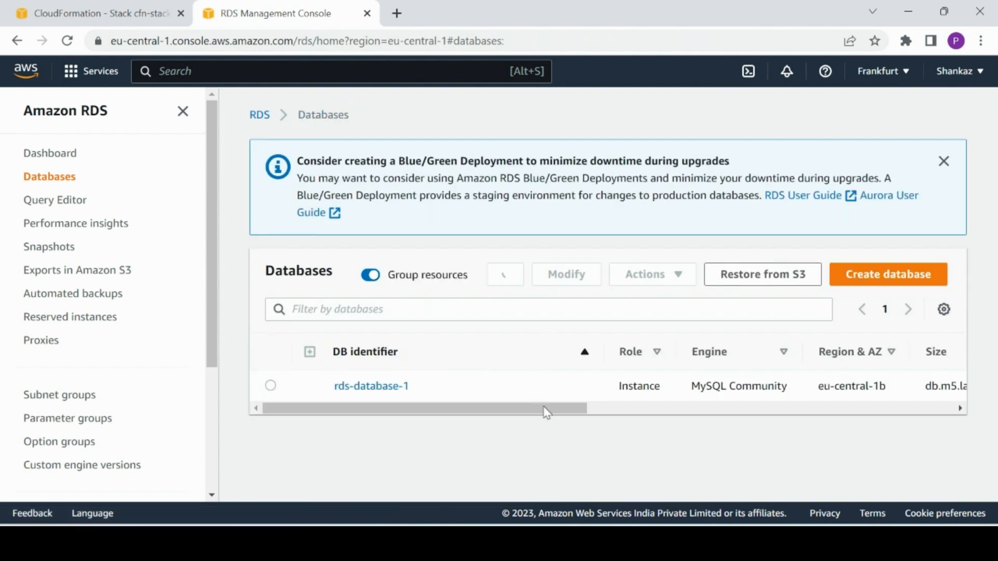
left_click_drag(543, 410, 722, 419)
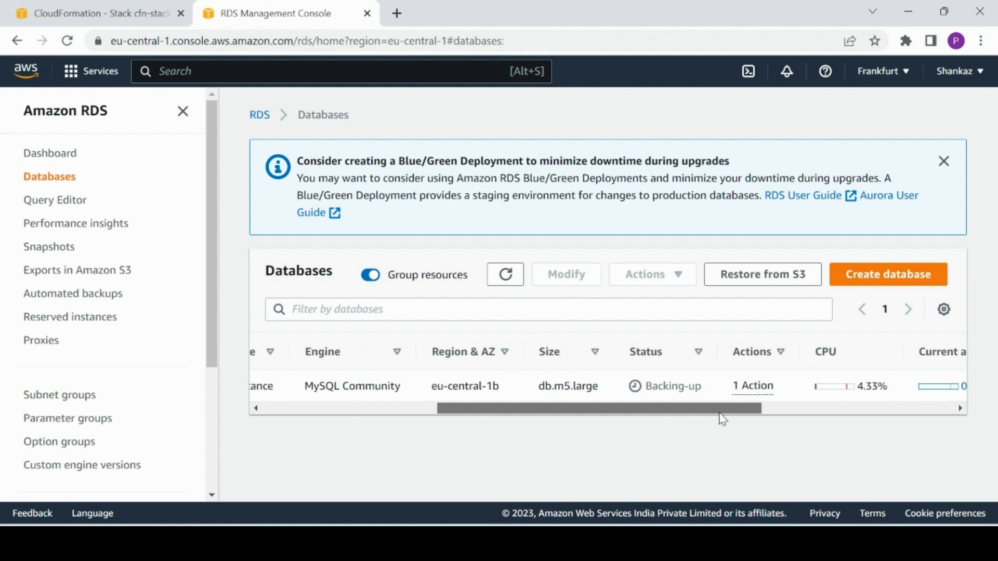
left_click_drag(720, 414, 556, 432)
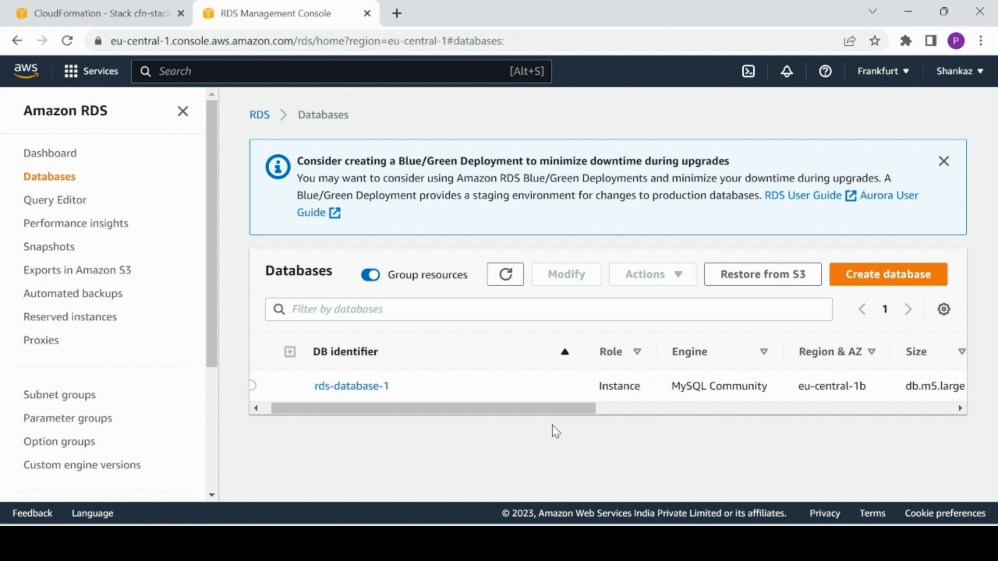
left_click_drag(552, 410, 730, 416)
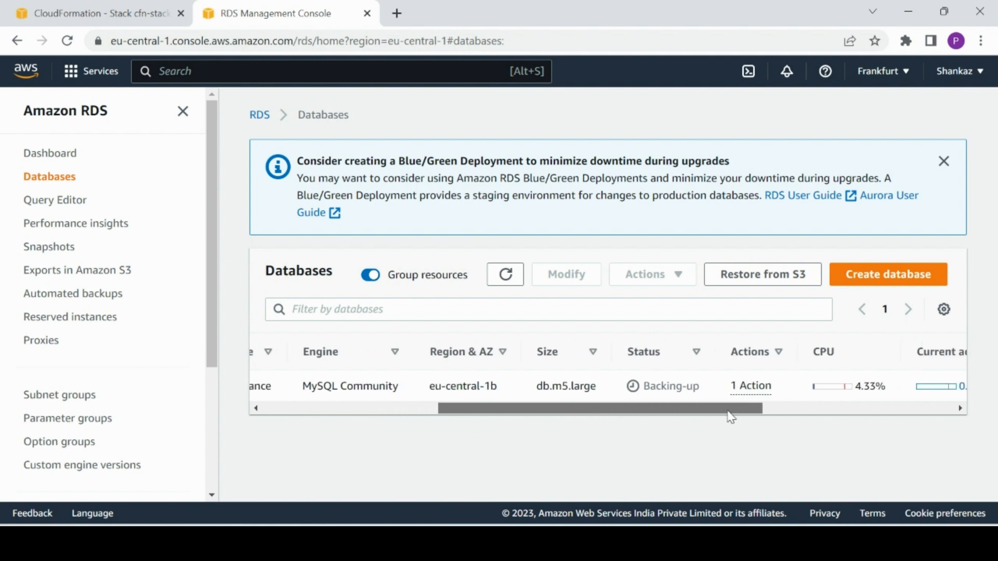
- Refresh the databases list again and check the status and the recommended action of rds-database-1
left_click(514, 285)
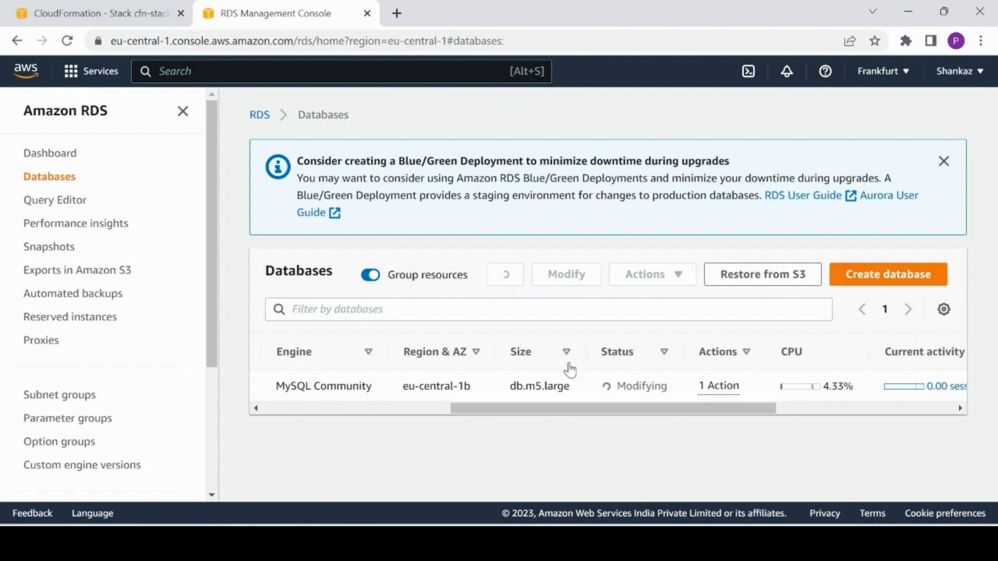
mouse_move(629, 413)
left_mouse_down()
mouse_move(615, 416)
mouse_move(641, 416)
left_mouse_up()
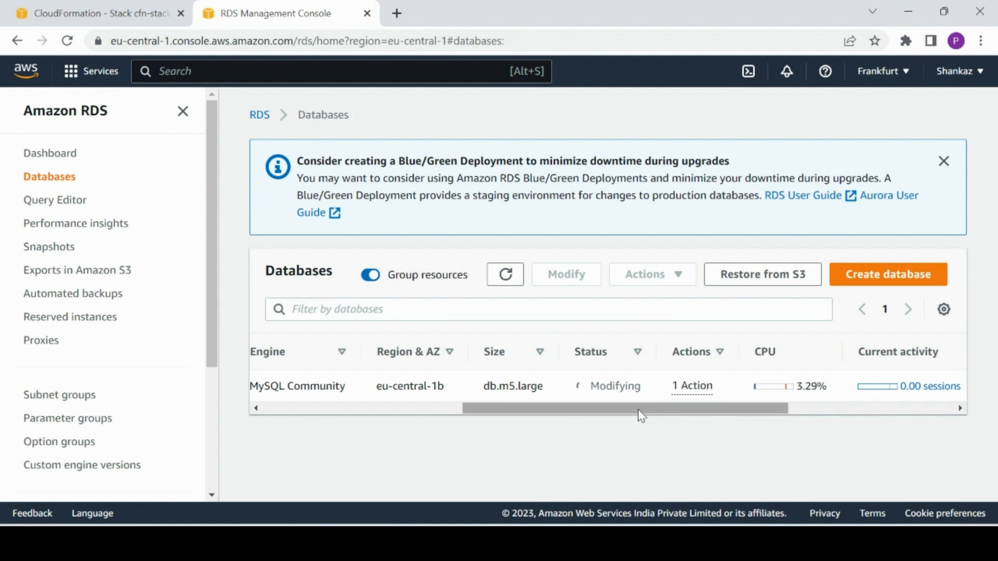
left_click(505, 276)
left_click(692, 391)
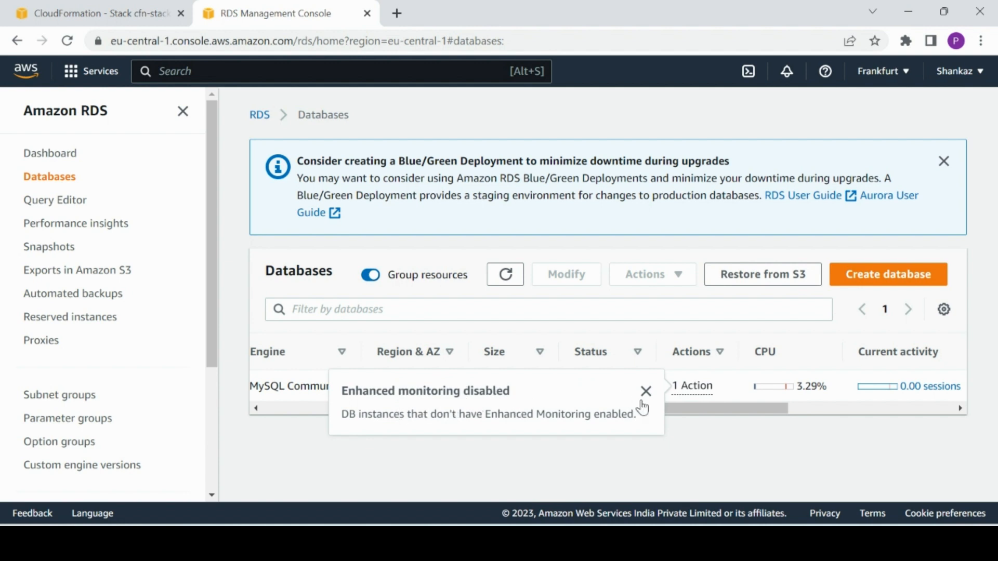
left_click(682, 423)
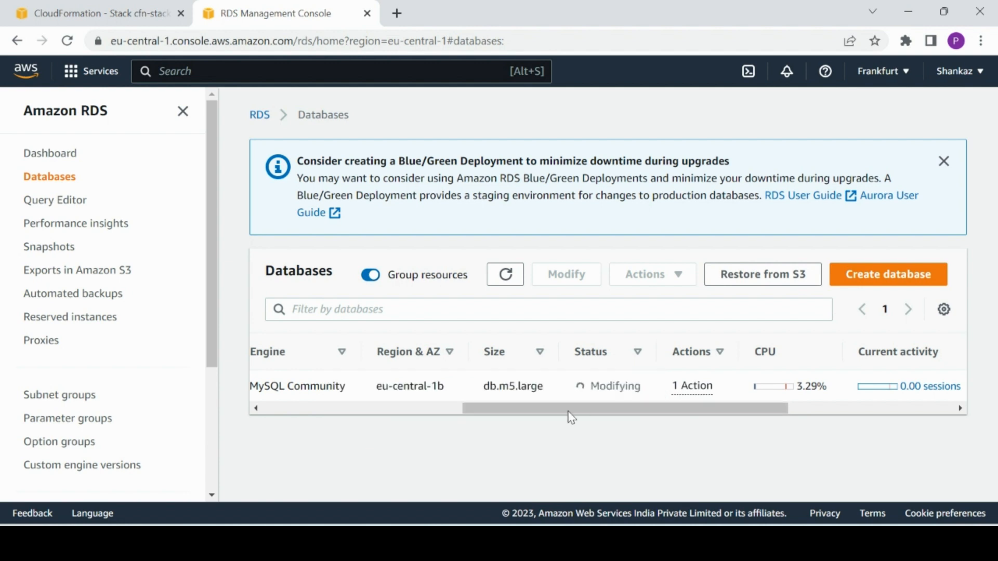
- Examine the maintenance, VPC and Multi-AZ columns for rds-database-1 in the databases list
left_click_drag(570, 411, 761, 413)
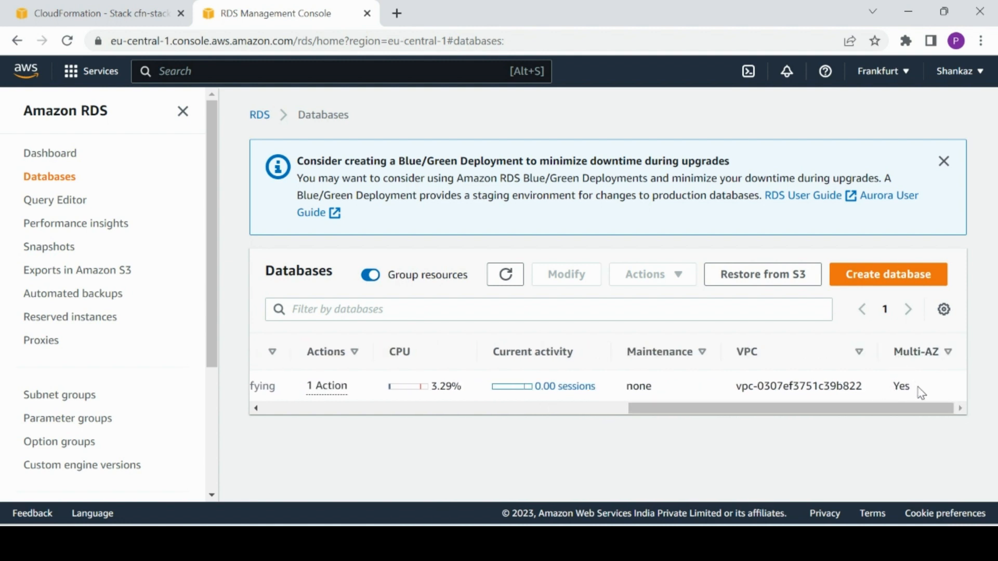
double_click(893, 388)
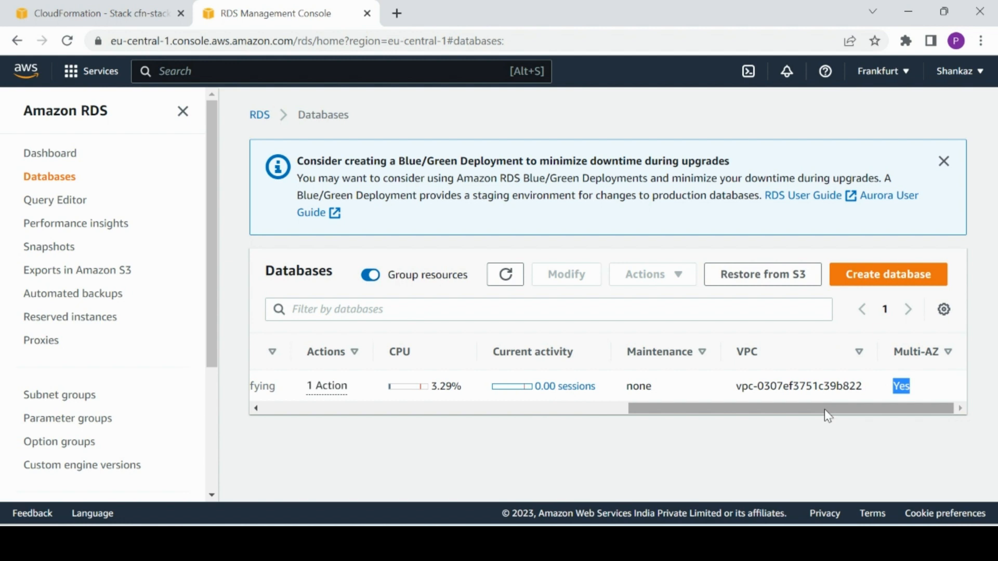
left_click_drag(825, 410, 848, 421)
left_click(930, 387)
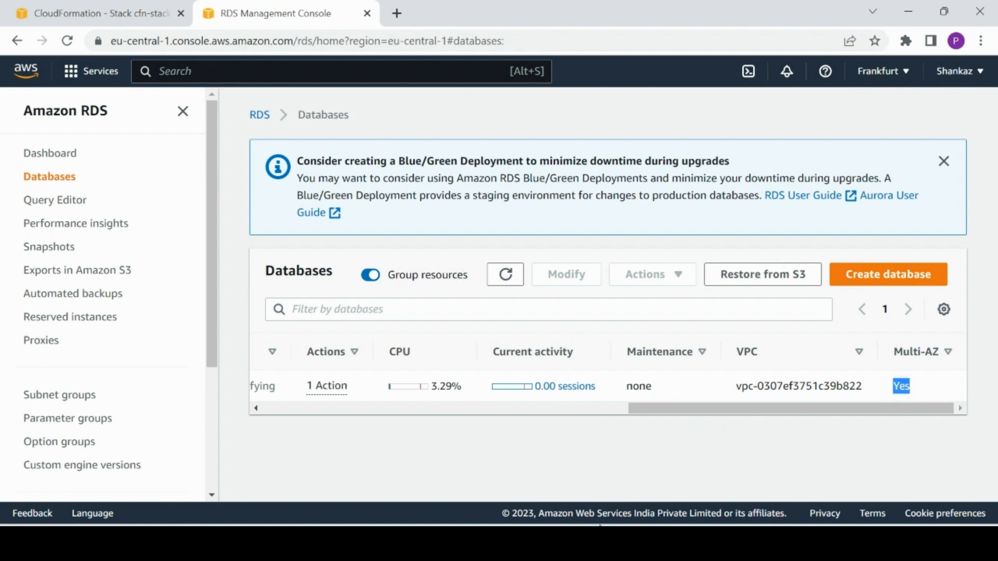
- Switch to the testrds template in Notepad and review the subnet group, parameter group and DB instance definitions
left_click(608, 544)
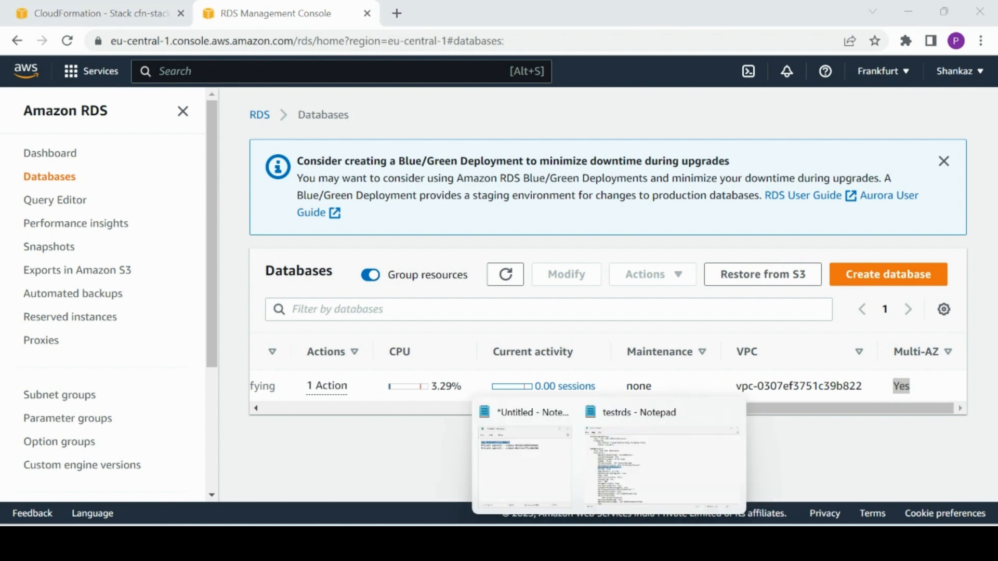
left_click(620, 454)
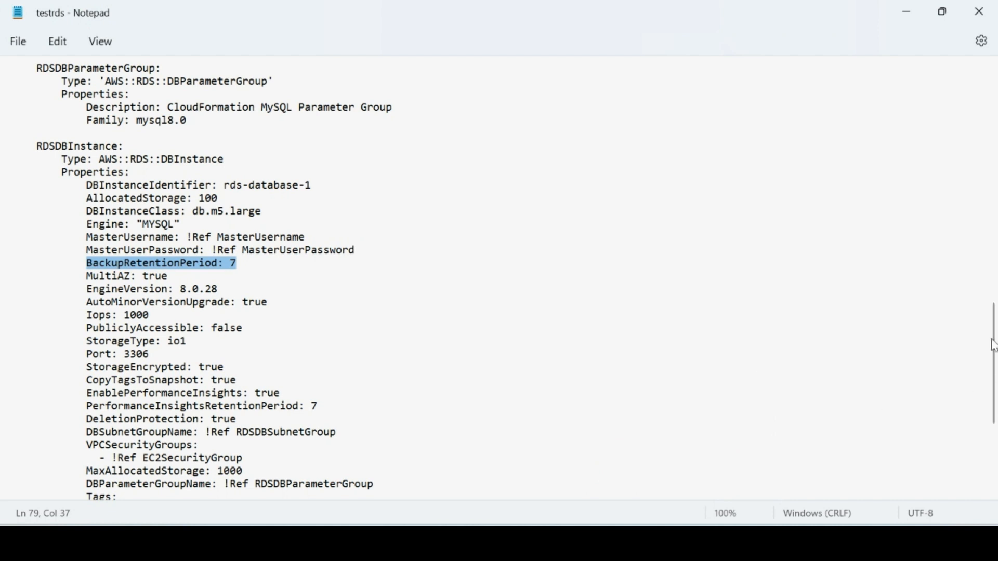
left_click_drag(994, 363, 978, 289)
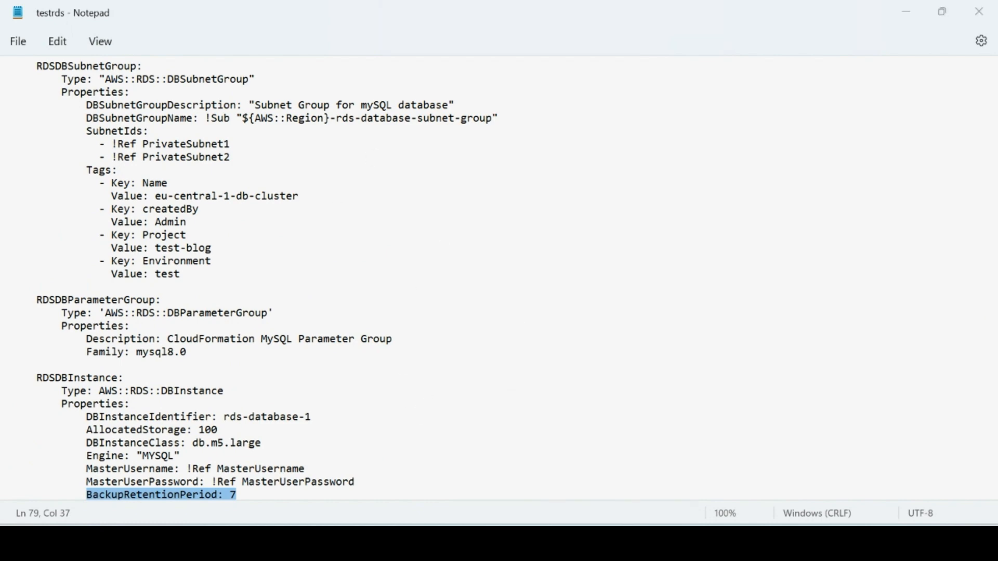
- Return to the RDS console in the browser, refresh the databases list, and recheck the status of rds-database-1
left_click(553, 423)
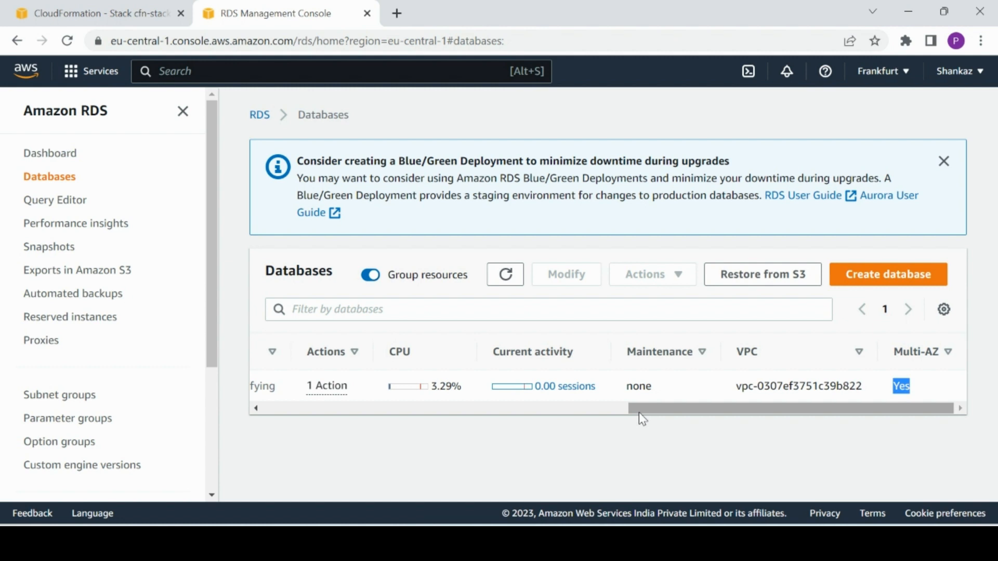
left_click(513, 276)
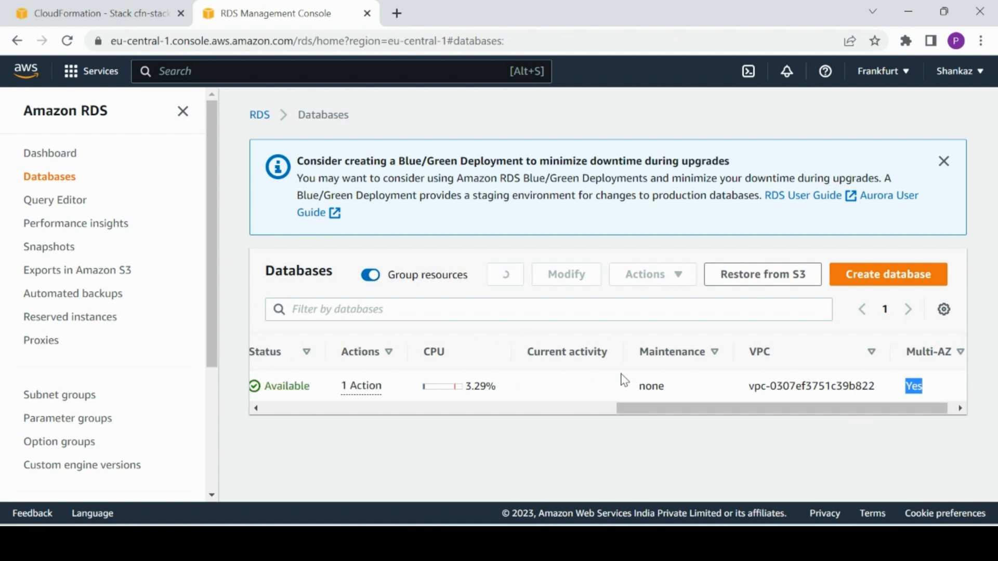
left_click_drag(696, 418, 510, 448)
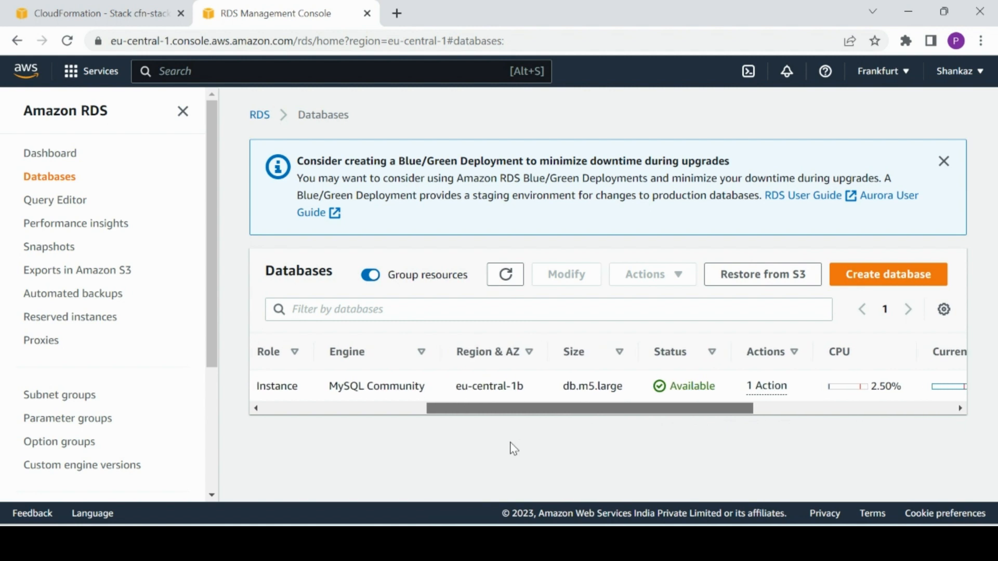
double_click(668, 391)
left_click_drag(560, 412, 392, 411)
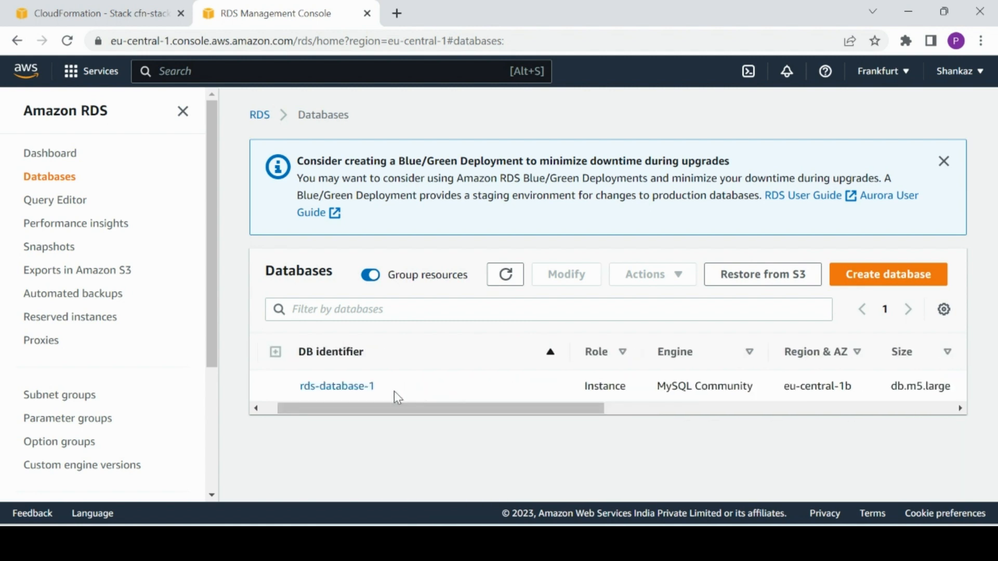
- Open the rds-database-1 details, examine its connectivity and security settings, and show its logs and events
left_click(360, 391)
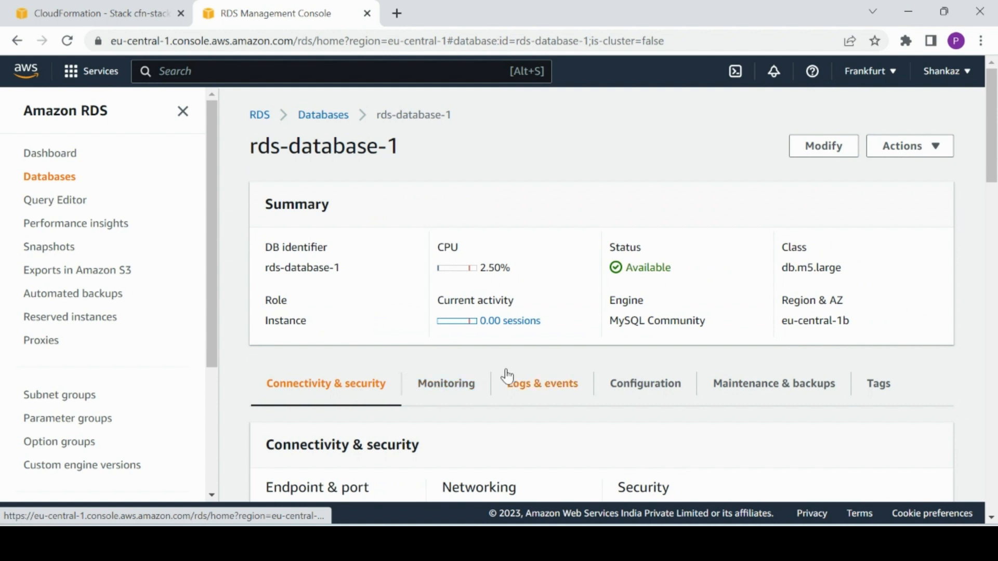
left_click_drag(996, 150, 996, 212)
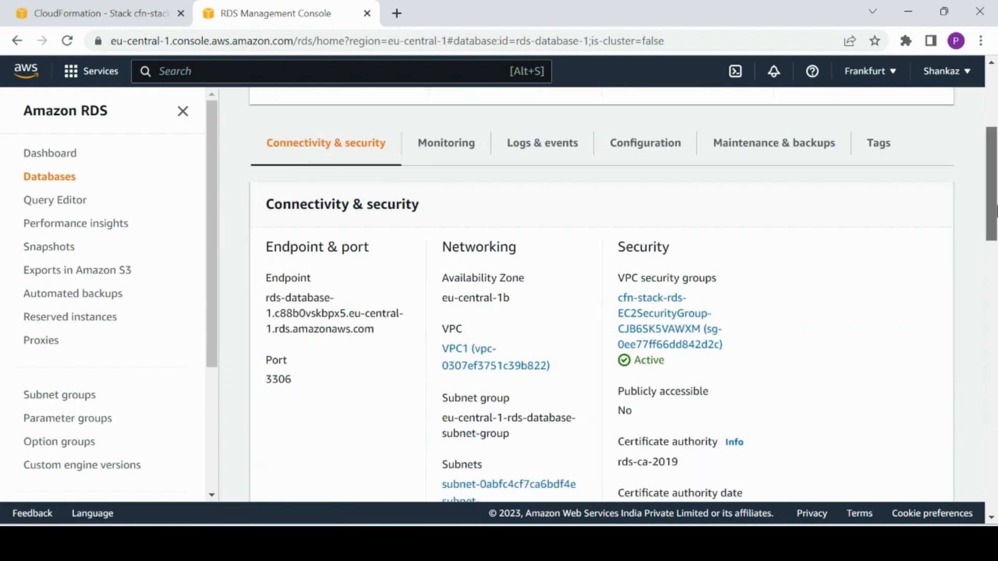
left_click(545, 147)
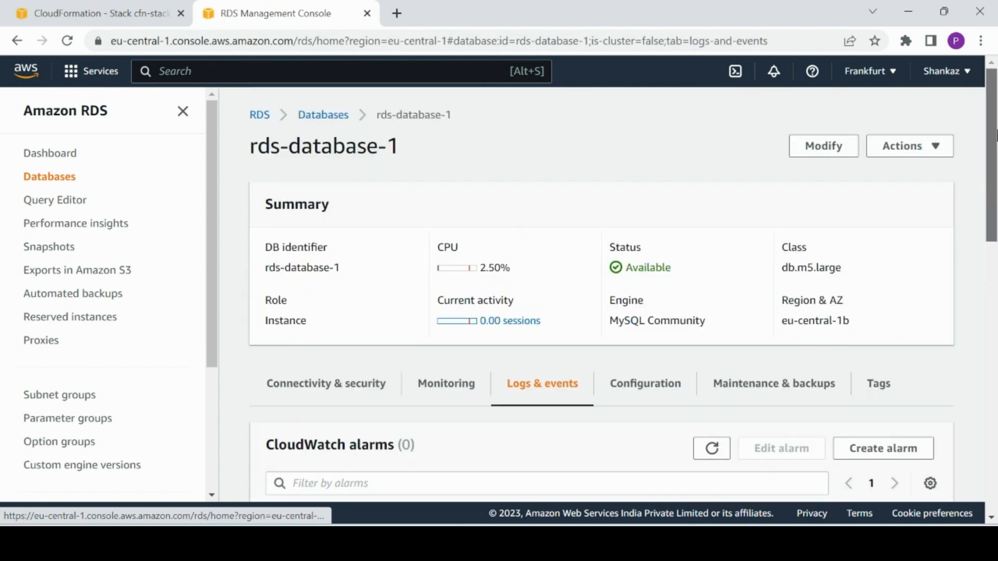
- Examine the recent events and their system notes for rds-database-1
left_click_drag(997, 135, 997, 292)
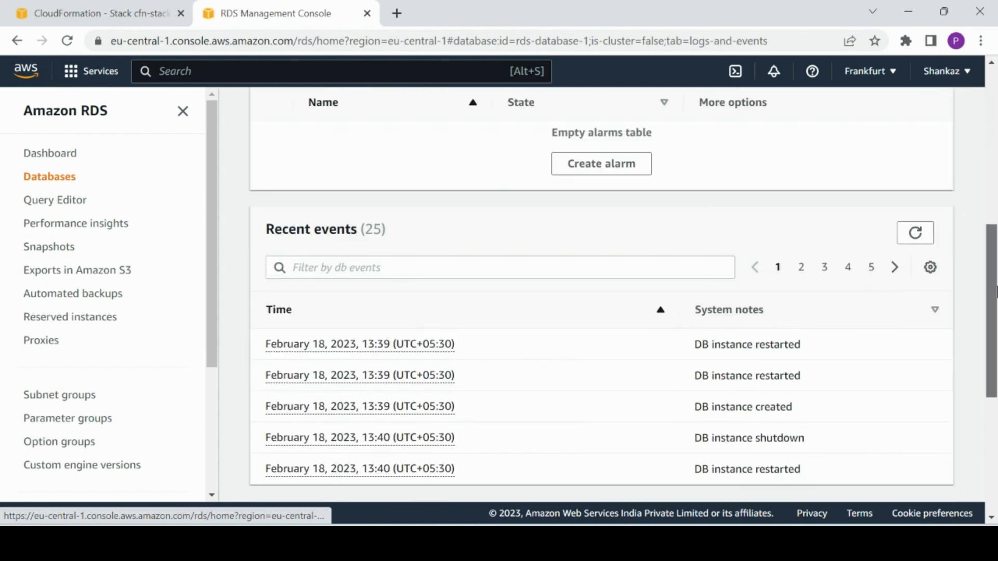
scroll(996, 291, "up", 1)
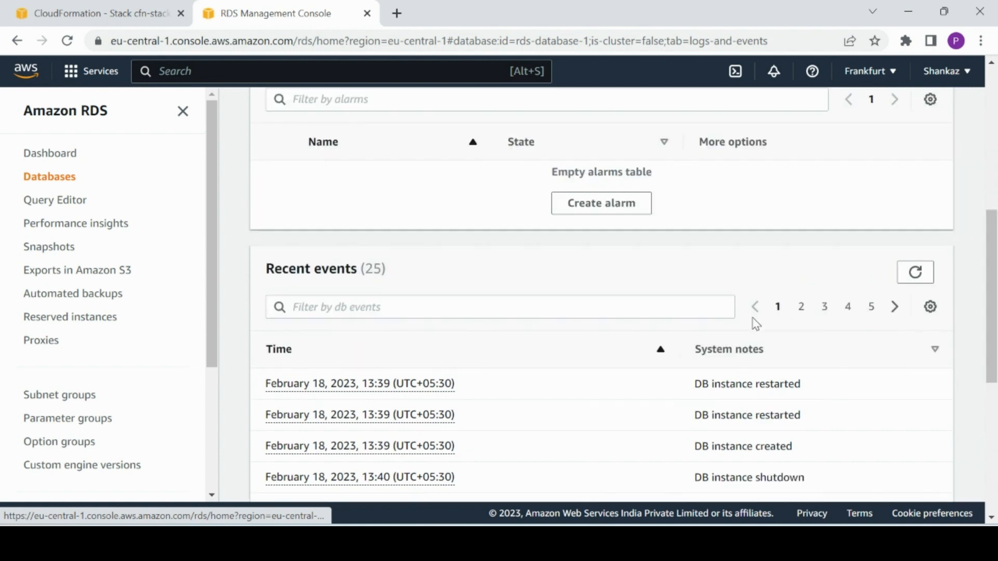
left_click_drag(696, 378, 822, 493)
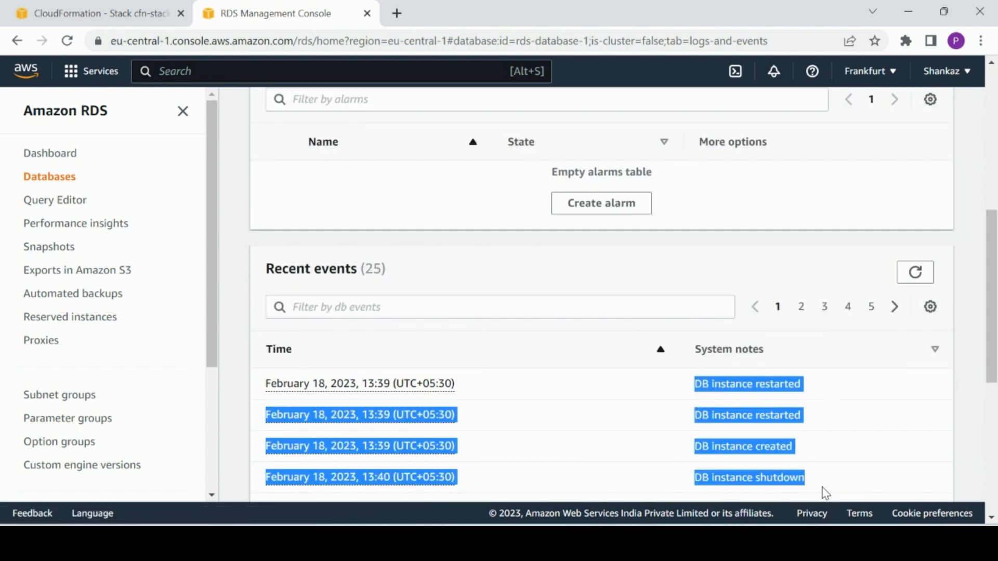
left_click_drag(991, 357, 990, 214)
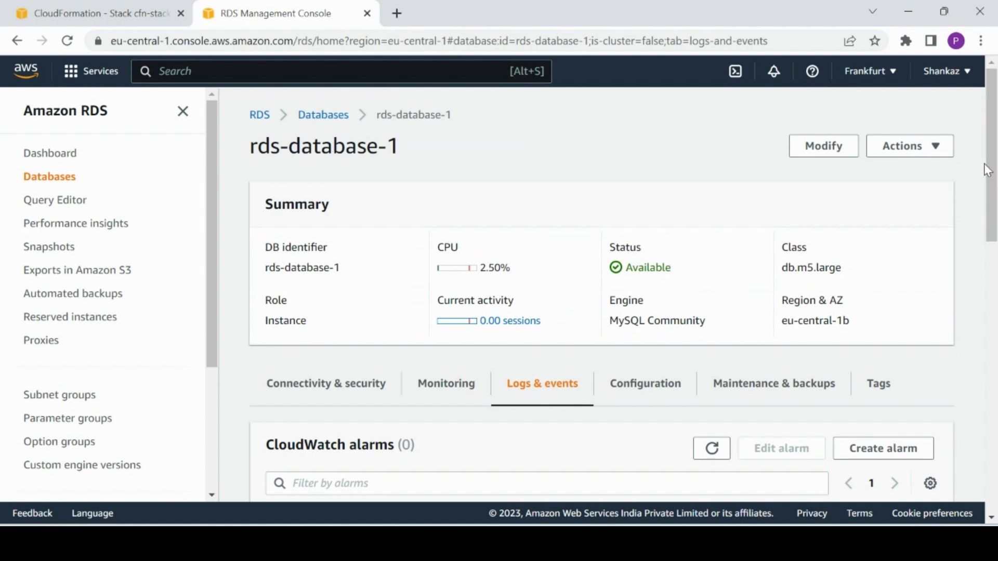
- Return to the databases list, reopen rds-database-1, and examine its subnet group and subnets in the networking details
left_click(320, 116)
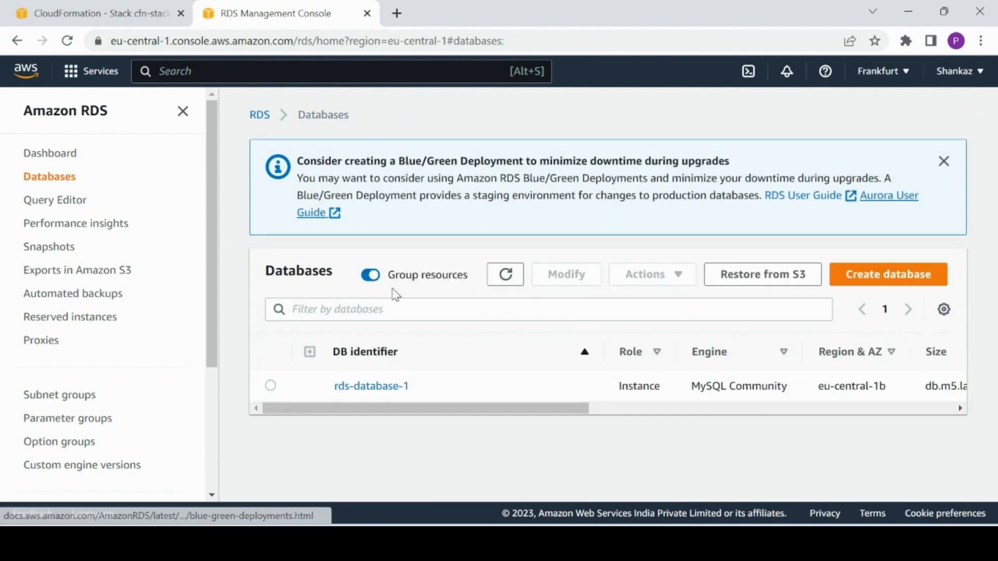
left_click(401, 386)
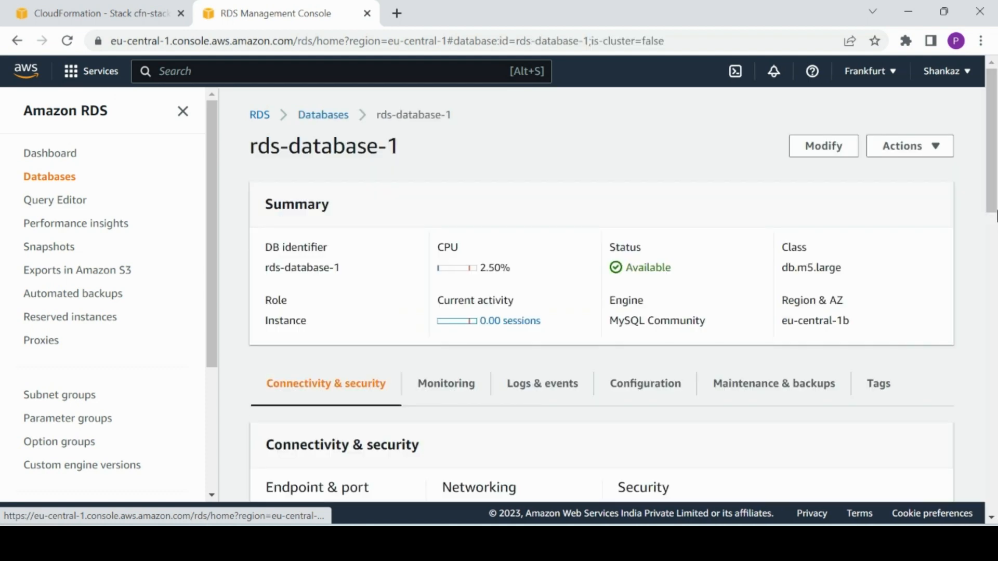
left_click_drag(995, 142, 997, 248)
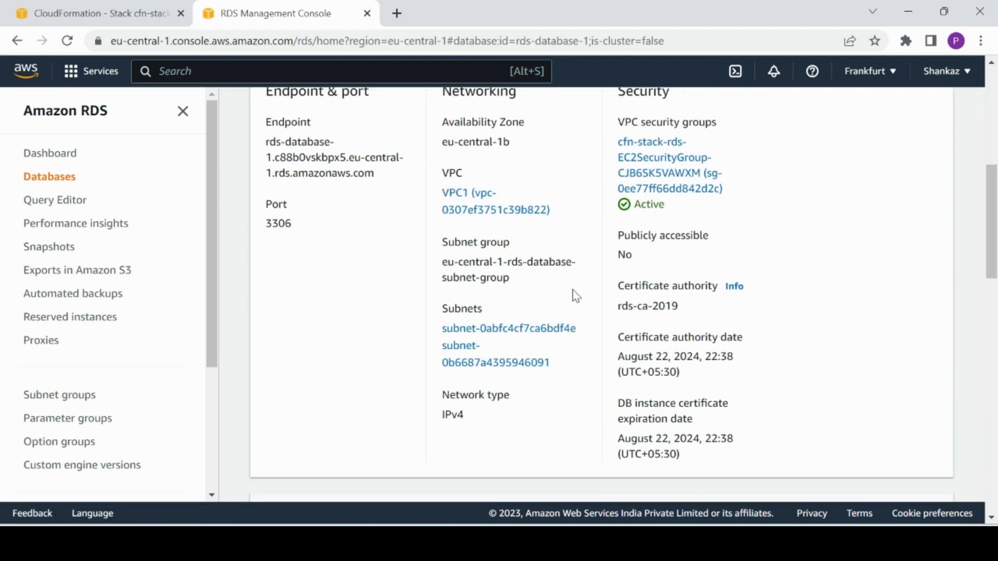
left_click_drag(561, 368, 438, 324)
left_click(528, 276)
left_click_drag(528, 277, 439, 278)
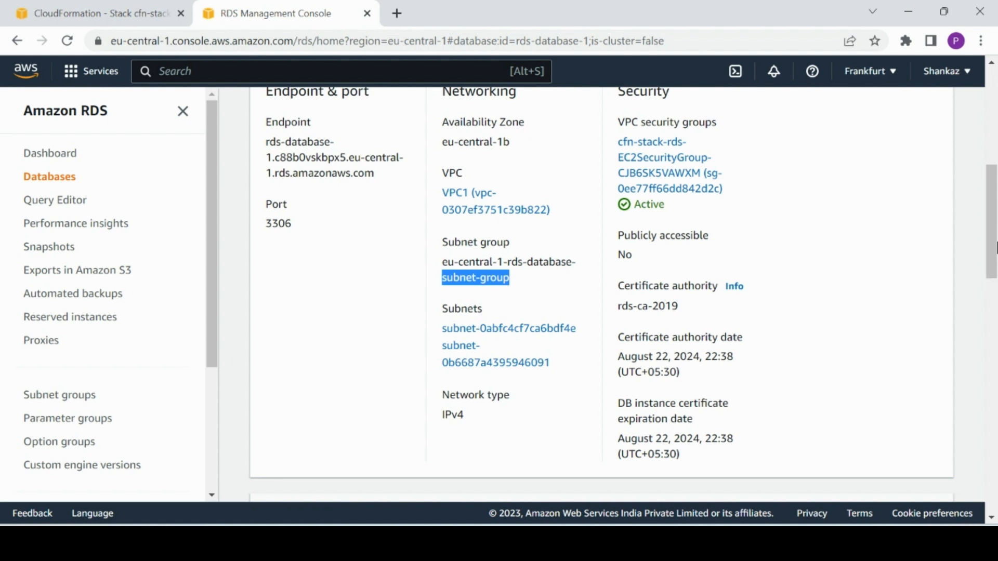
mouse_move(996, 239)
left_mouse_down()
mouse_move(996, 223)
mouse_move(996, 239)
left_mouse_up()
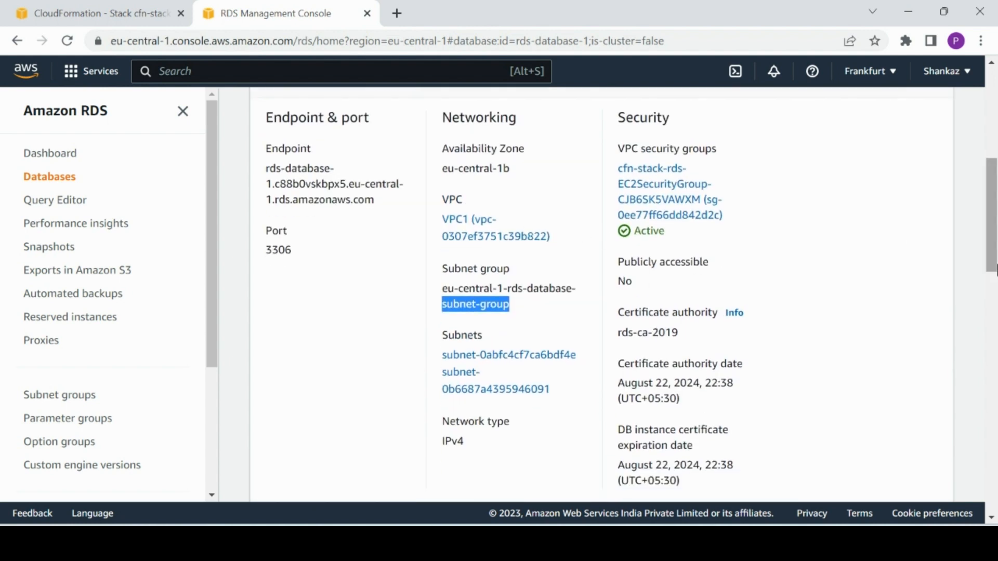
scroll(995, 199, "up", 6)
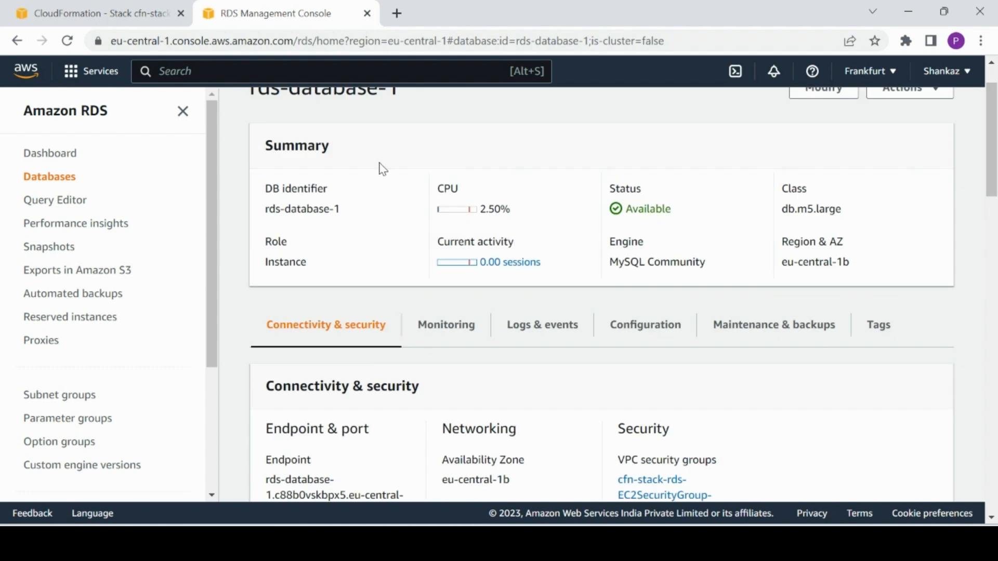